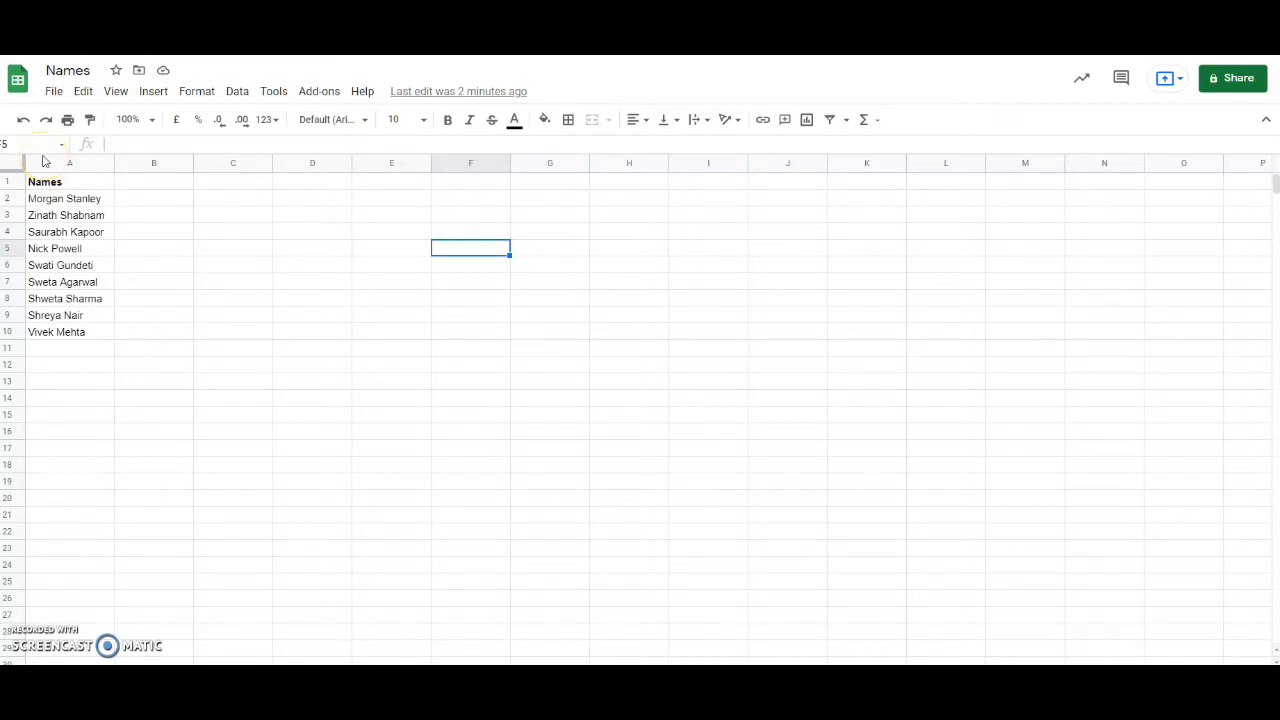
Step: Split the full names in column A into separate columns, using a space as the separator
click(41, 156)
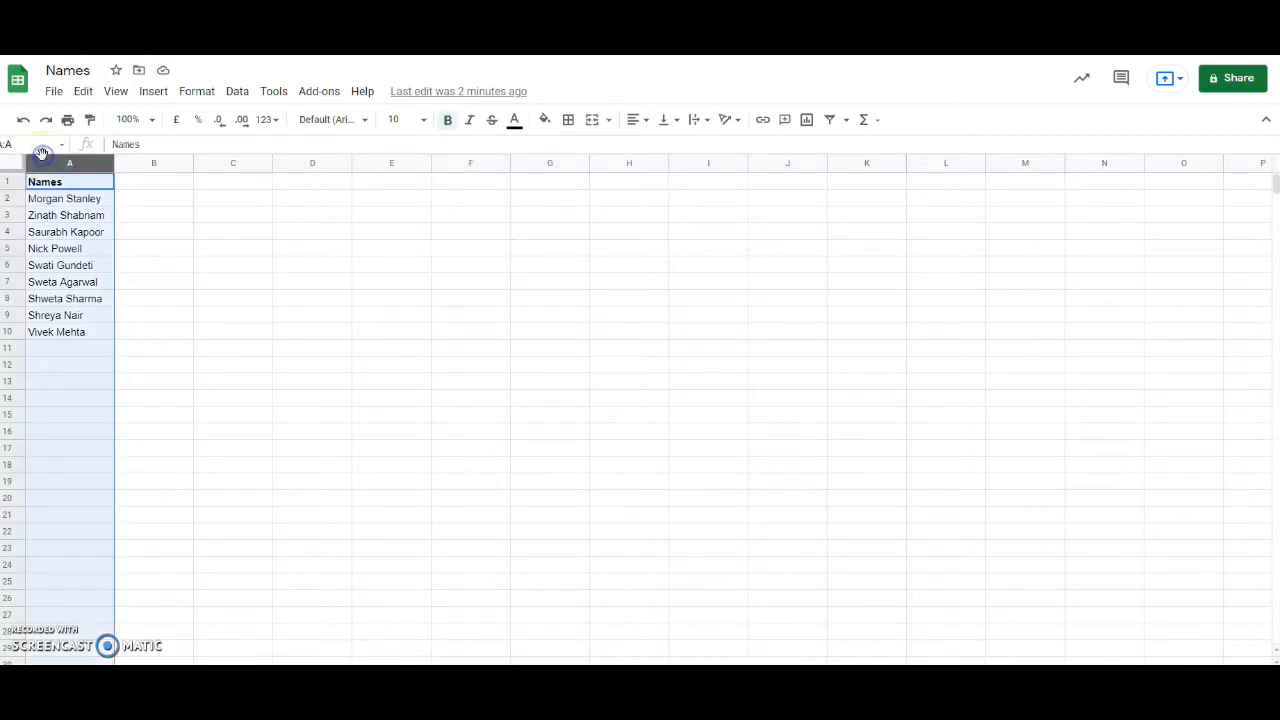
click(242, 94)
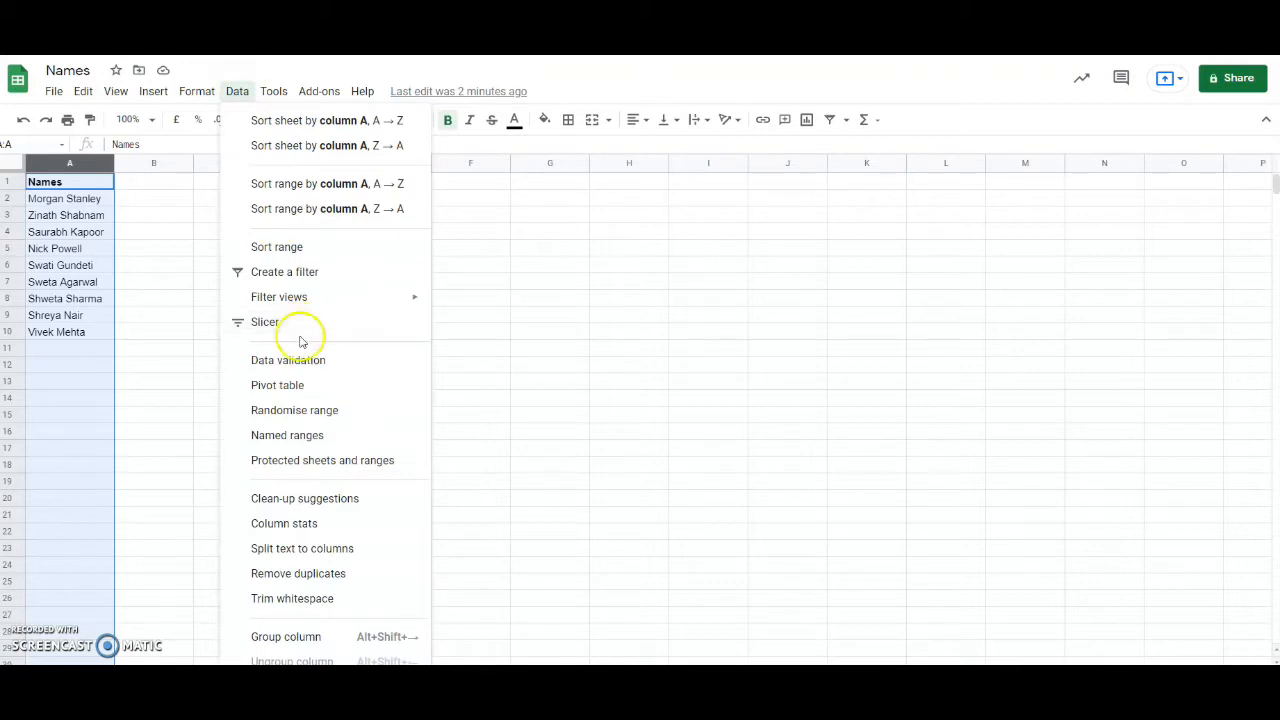
click(322, 549)
click(215, 640)
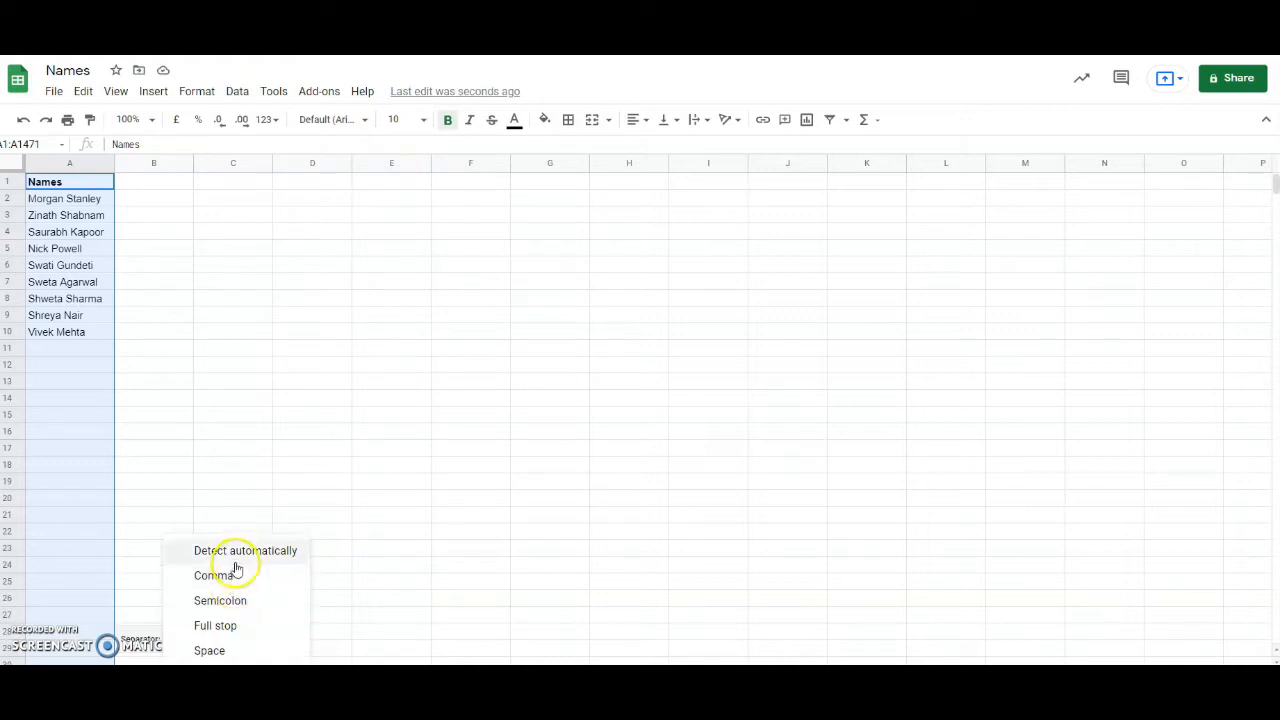
click(222, 655)
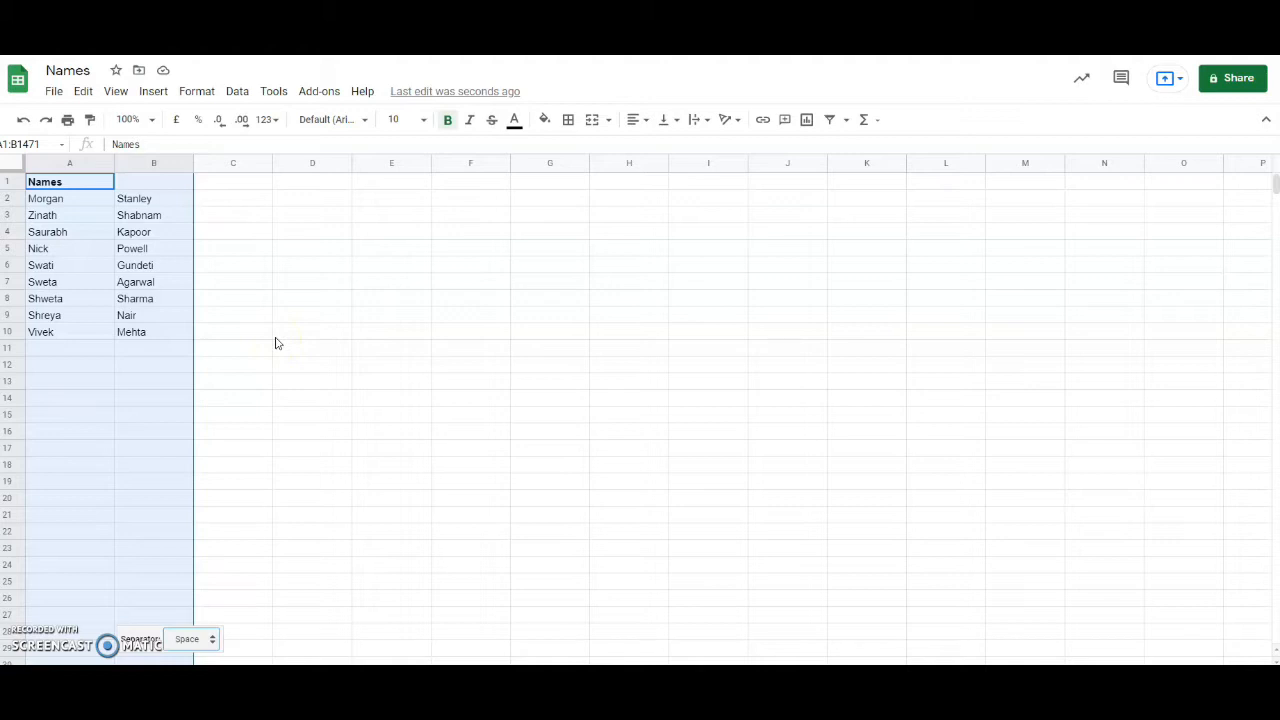
Step: Enter =concatenate(a2," ",b2) in C2 and accept the suggested auto-fill for the rest of the name rows
click(230, 199)
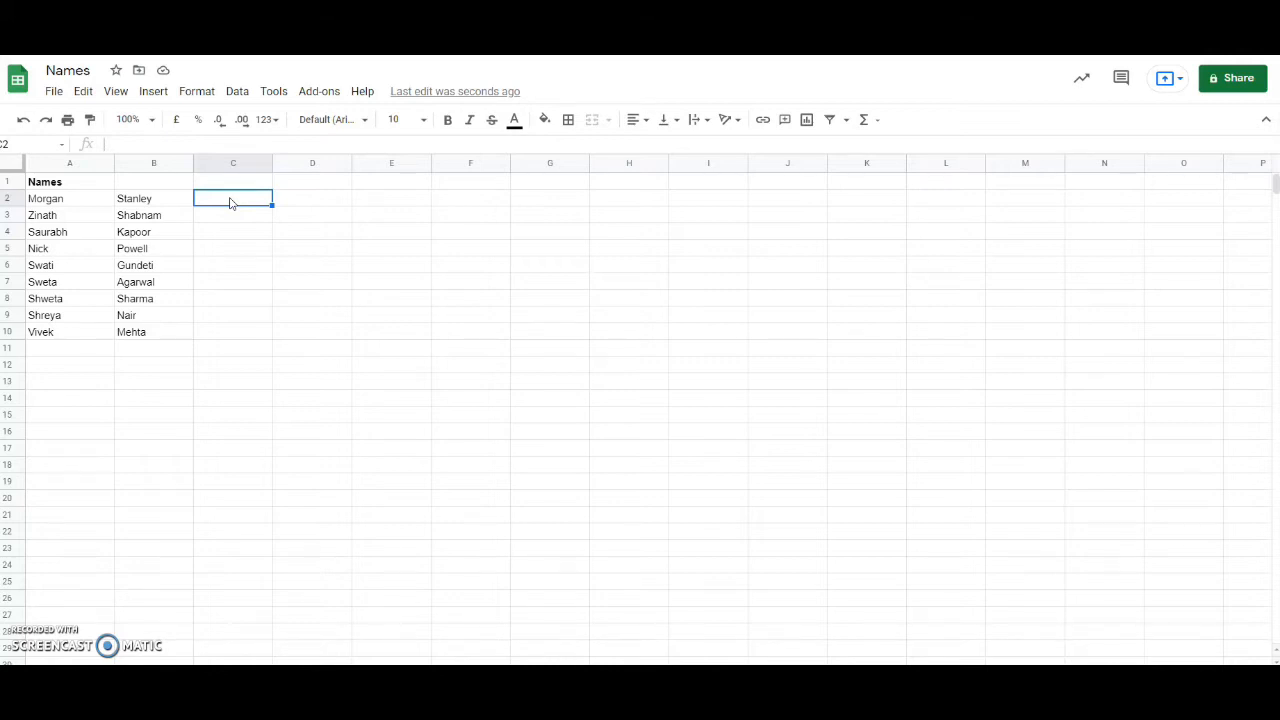
text(=co)
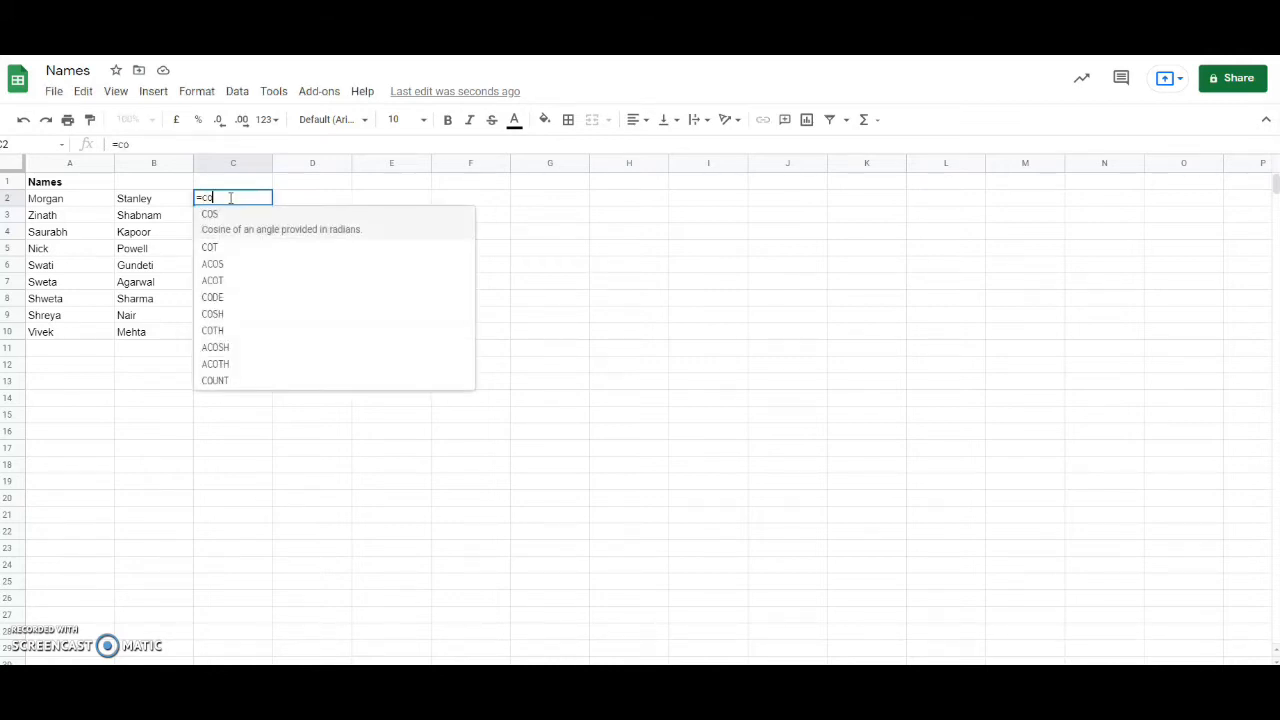
text(ncatenate)
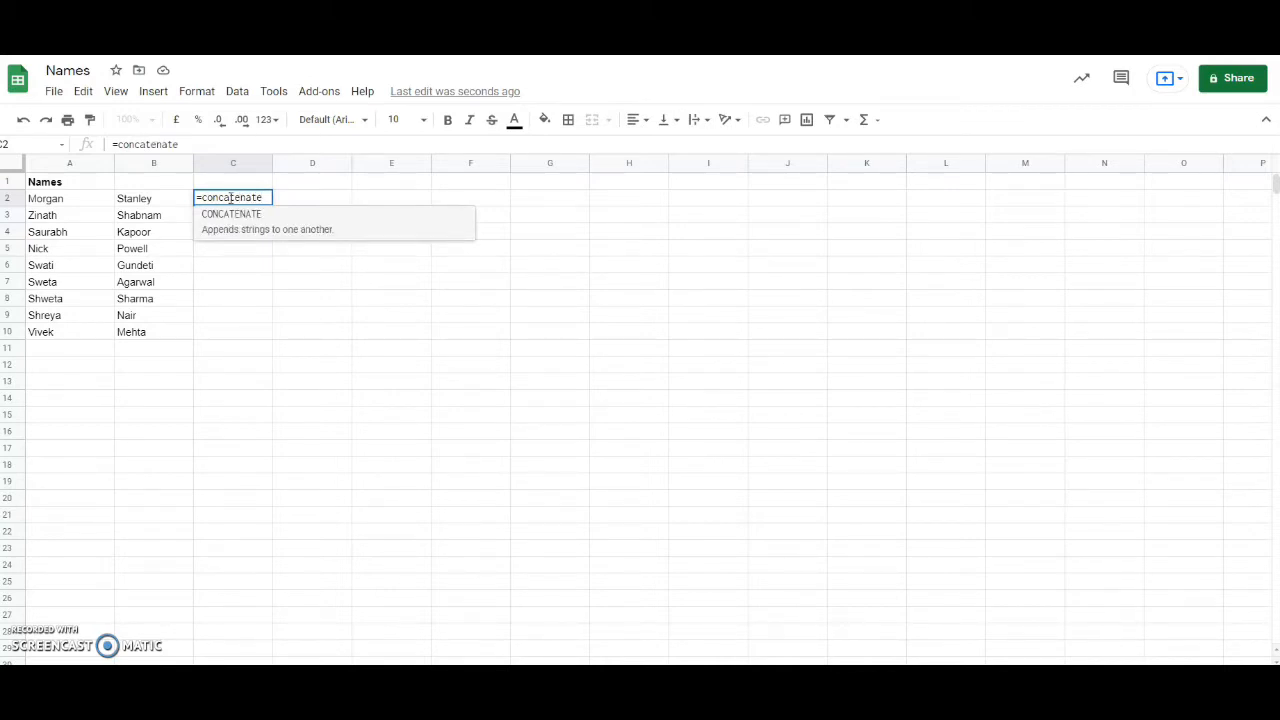
text(()
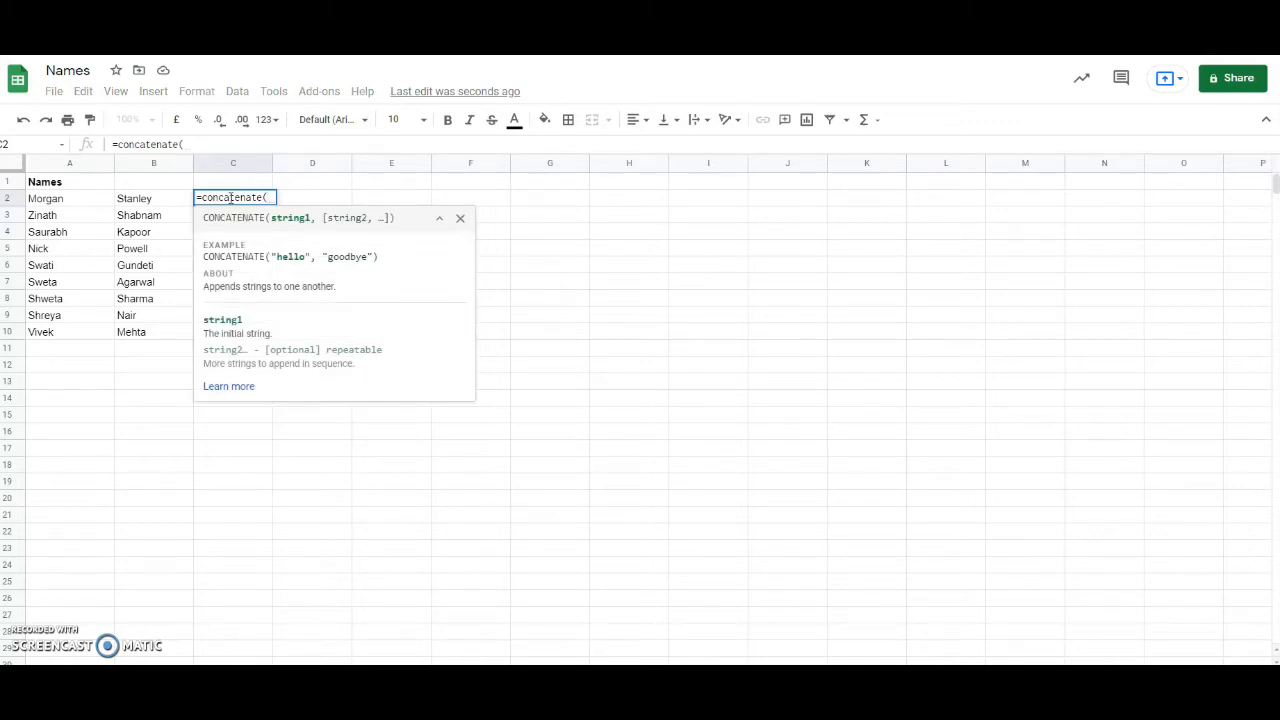
text(a2,)
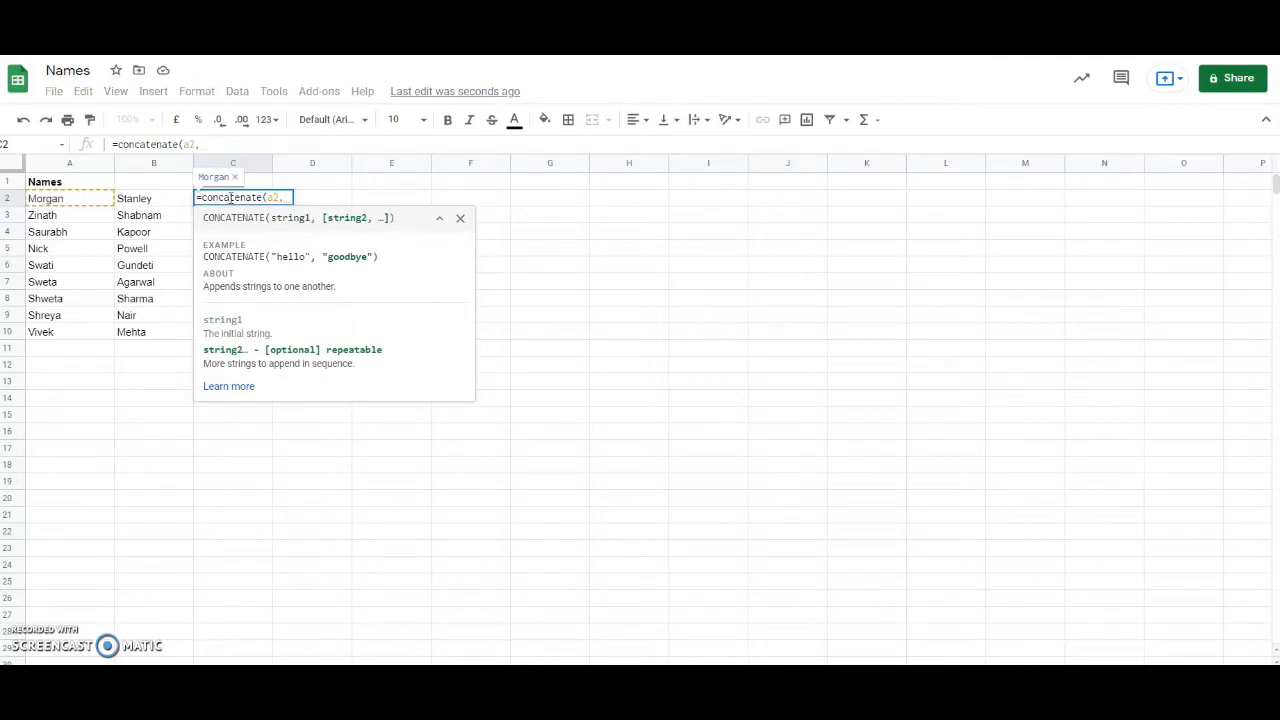
text(")
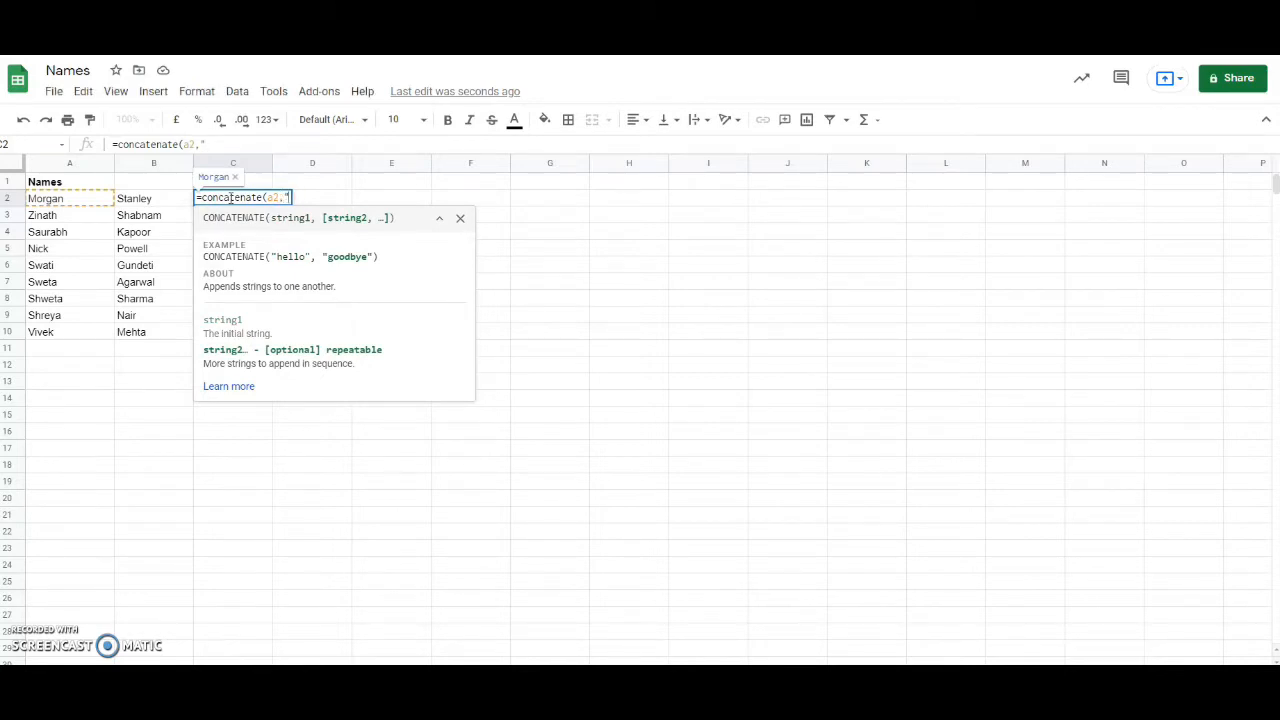
text( ",)
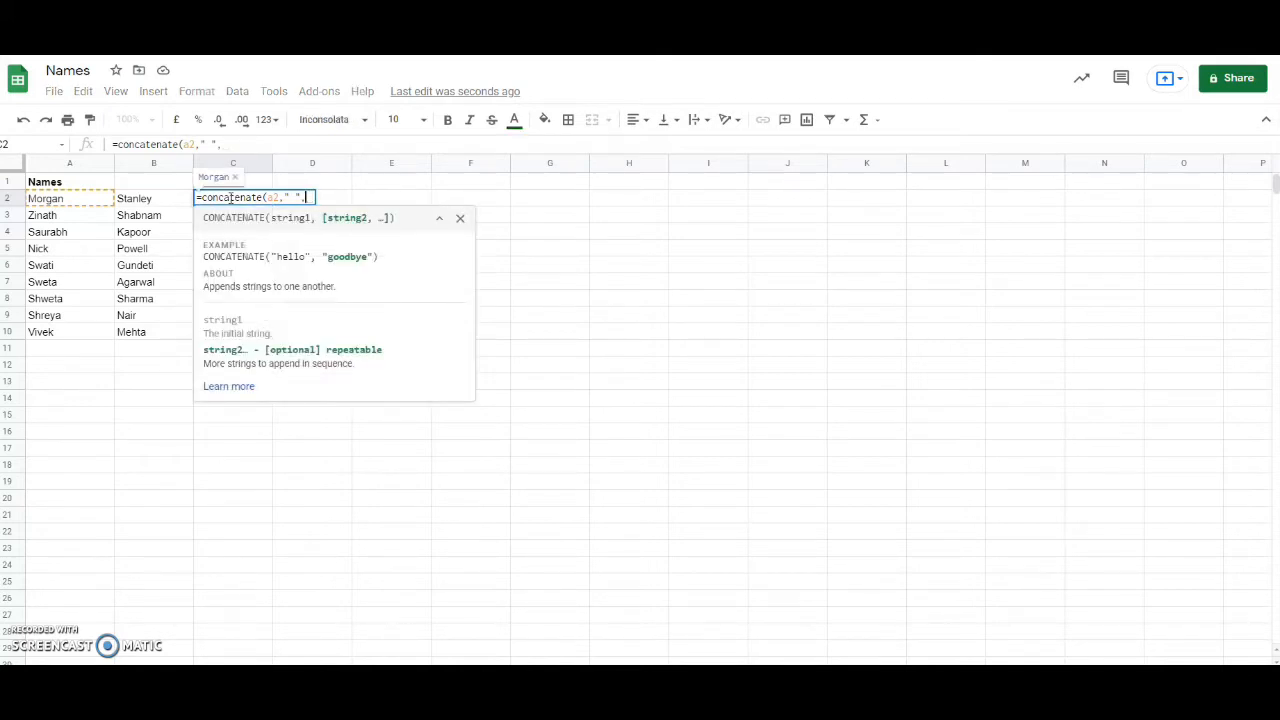
text( b2)
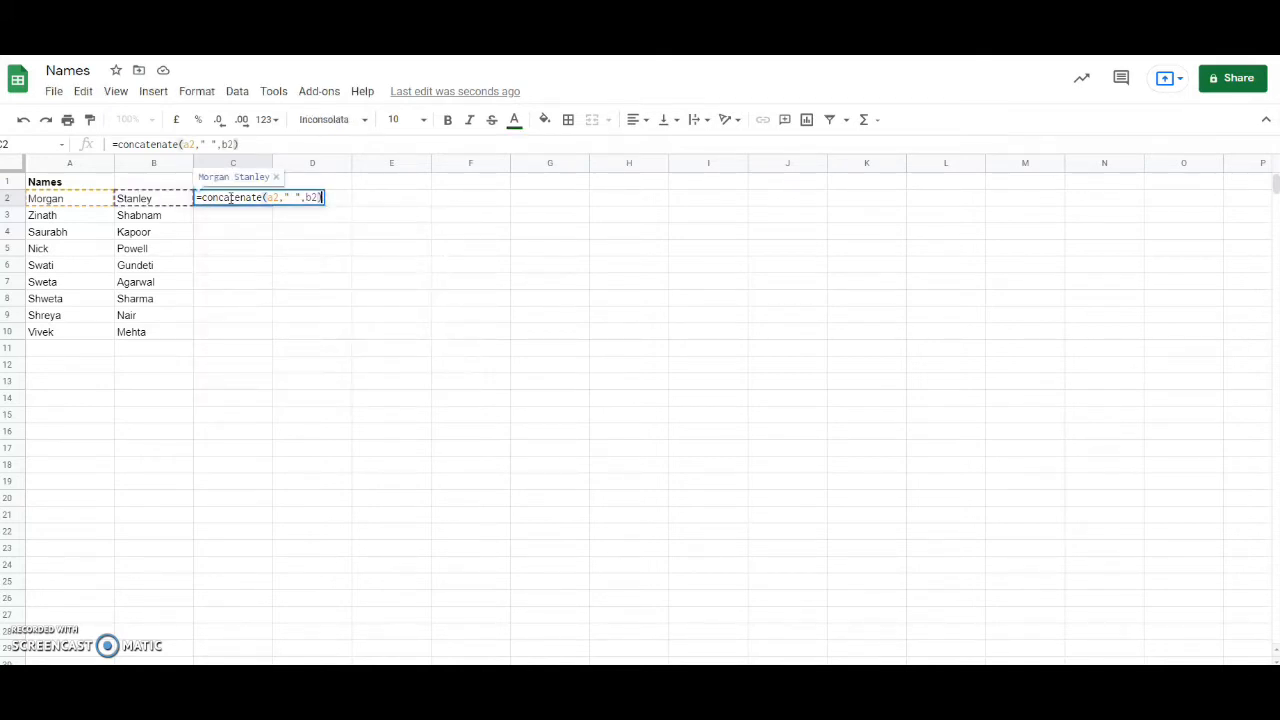
key(Return)
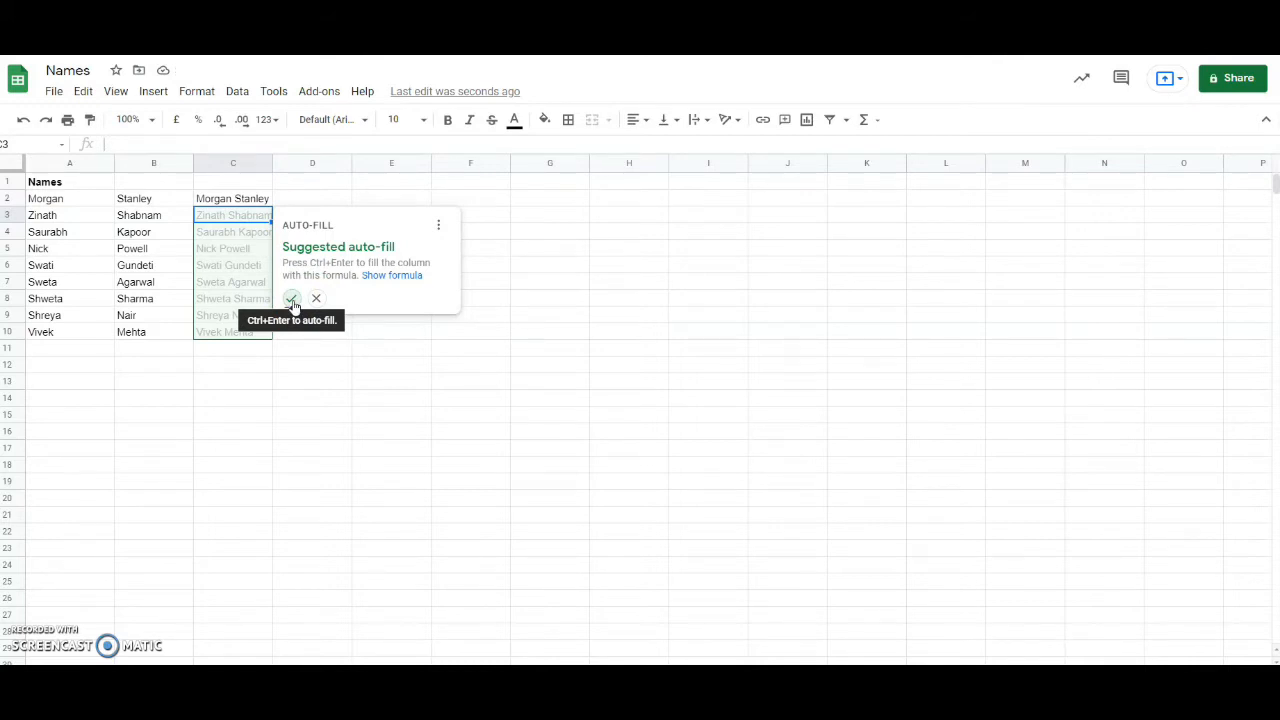
click(291, 300)
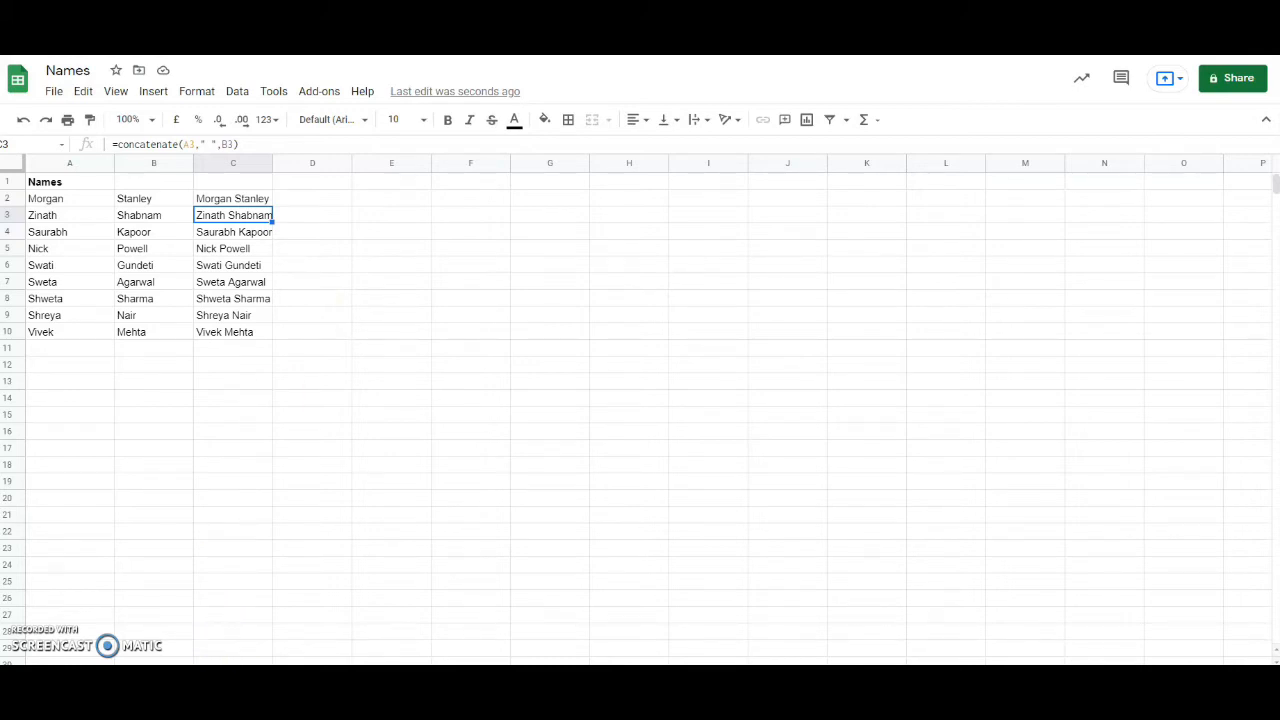
Step: Switch to the sheet with the Unit Cost, Discount and Discounted Cost columns
key(ctrl+shift+Page_Down)
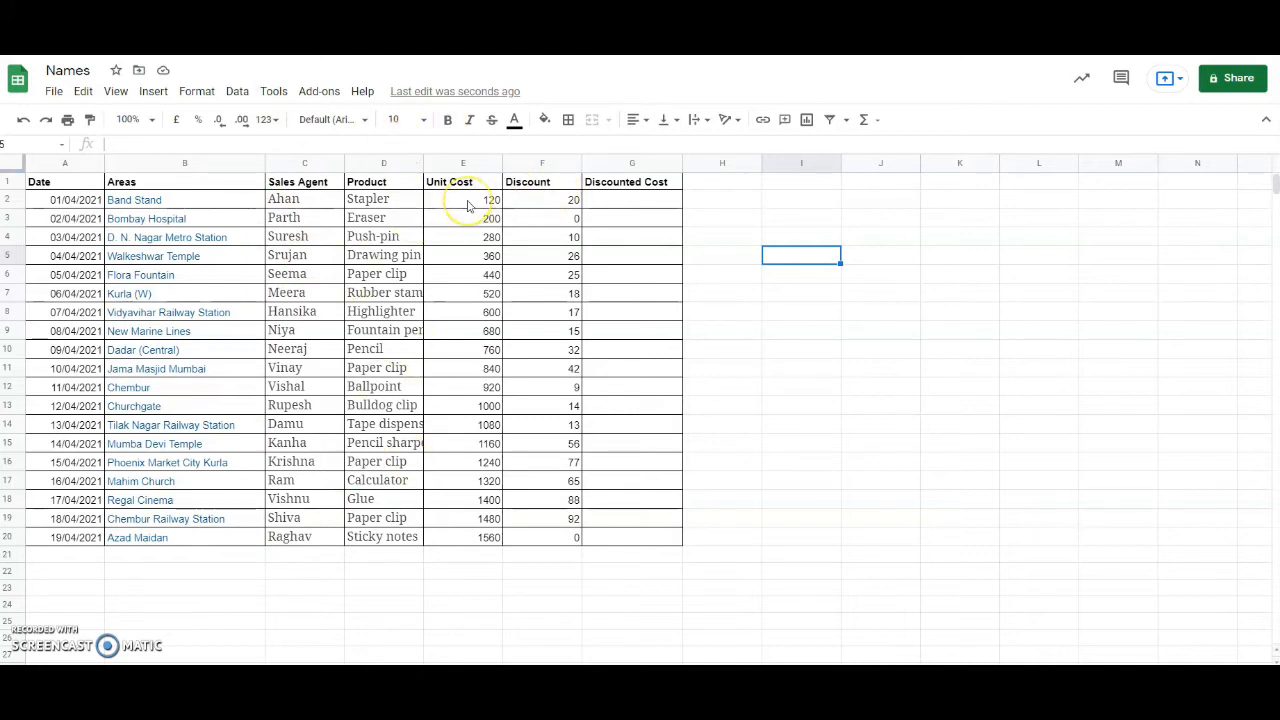
Step: Try the formula =f2-e2 in G2 for the first discounted cost
click(614, 206)
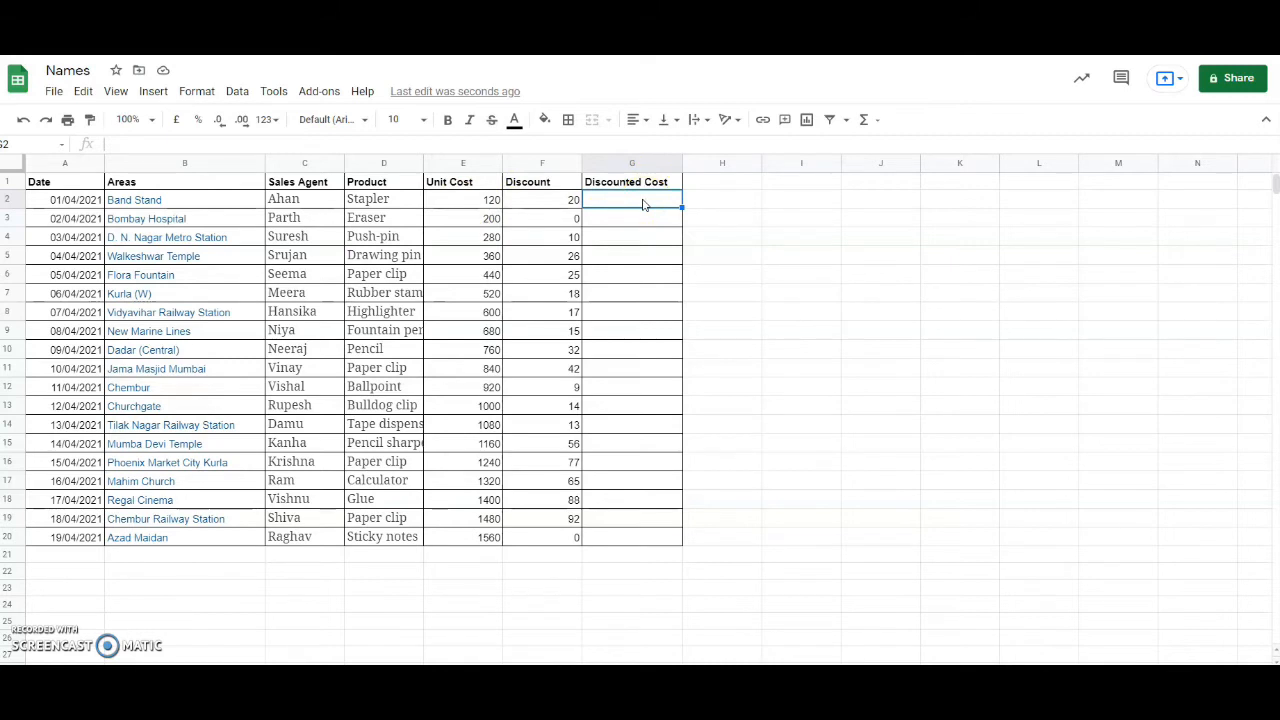
text(=)
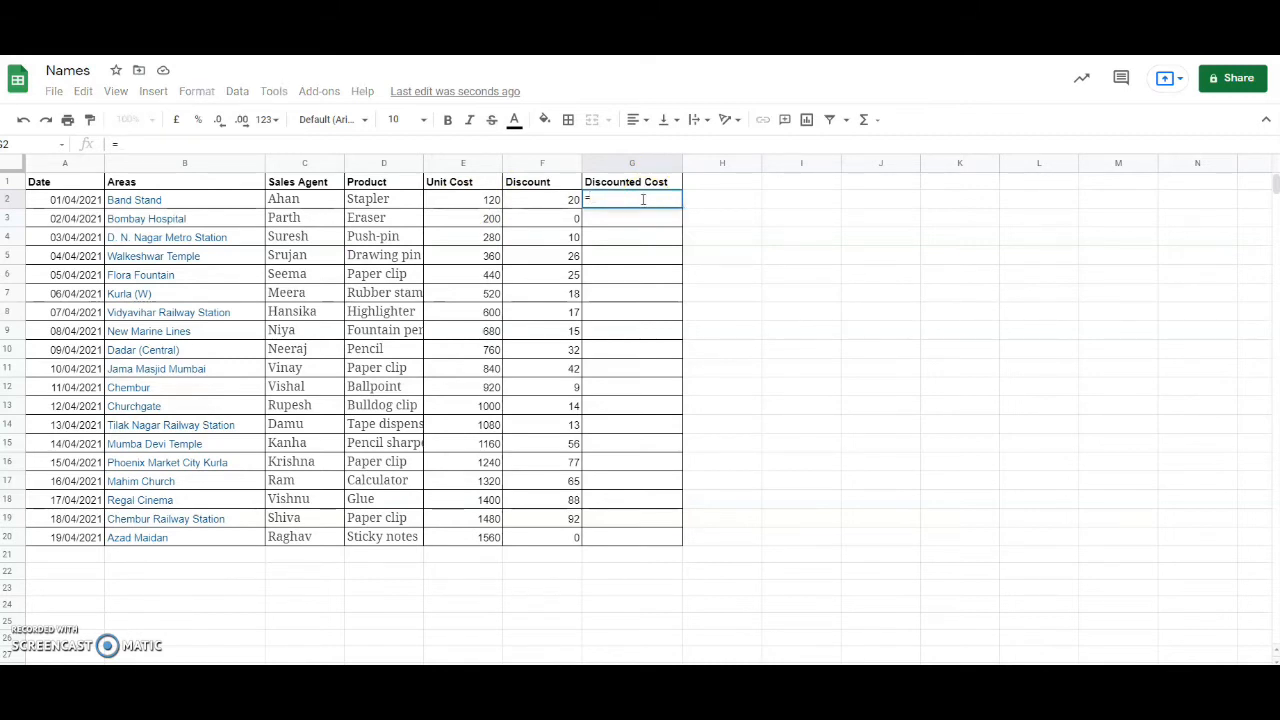
text(f)
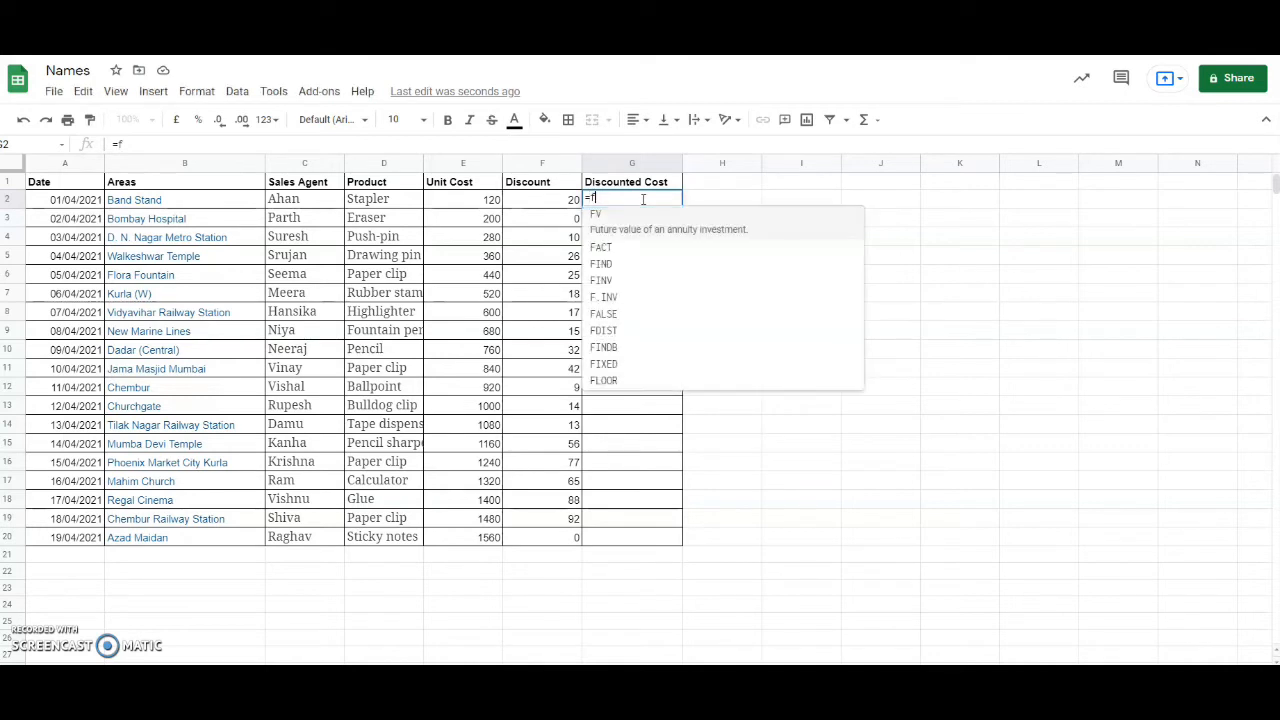
text(2-e)
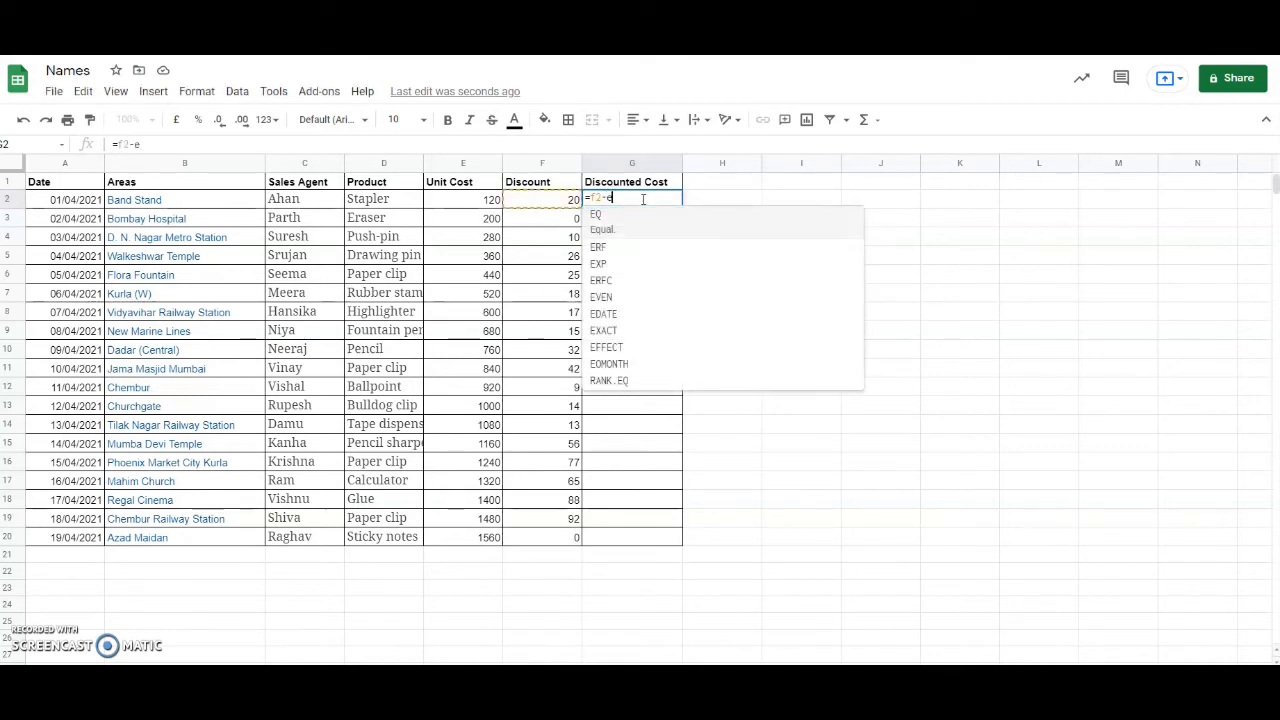
text(2)
key(Return)
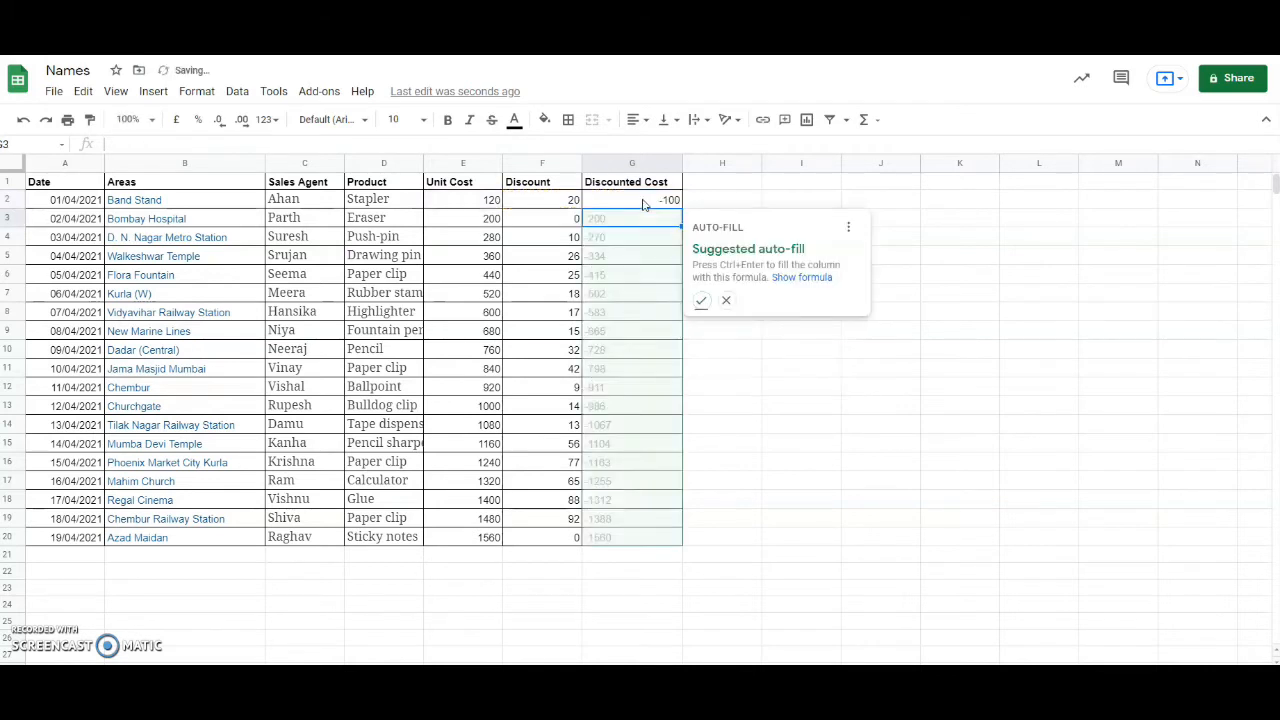
Step: Replace the formula in G2 with =e2-f2 and fill it down the Discounted Cost column to G20
click(647, 205)
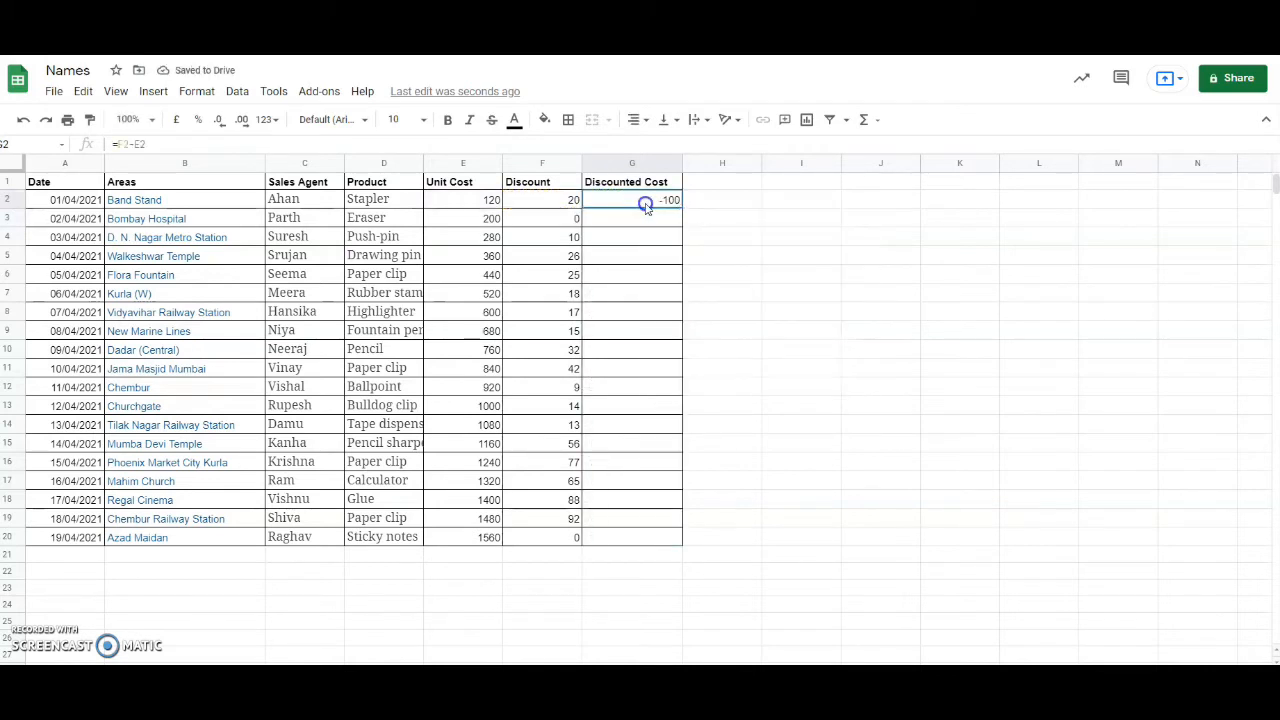
double_click(647, 205)
key(BackSpace)
key(BackSpace)
key(BackSpace)
key(BackSpace)
key(BackSpace)
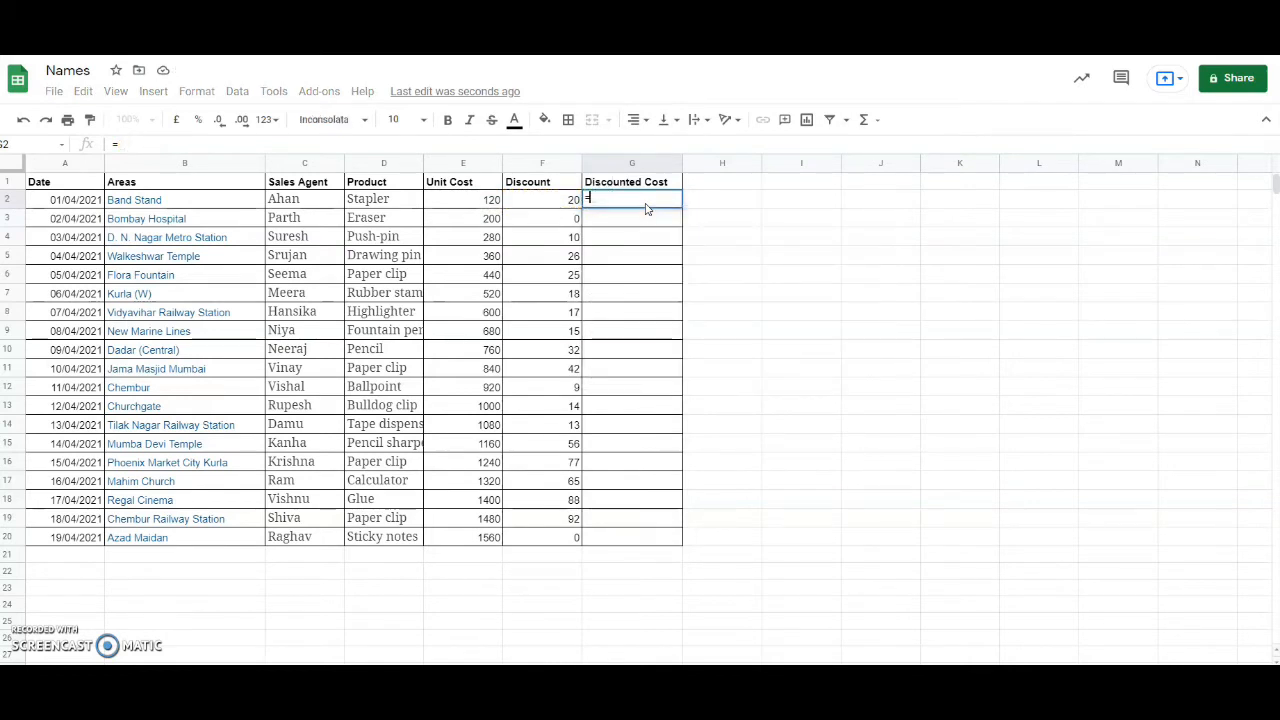
text(e2)
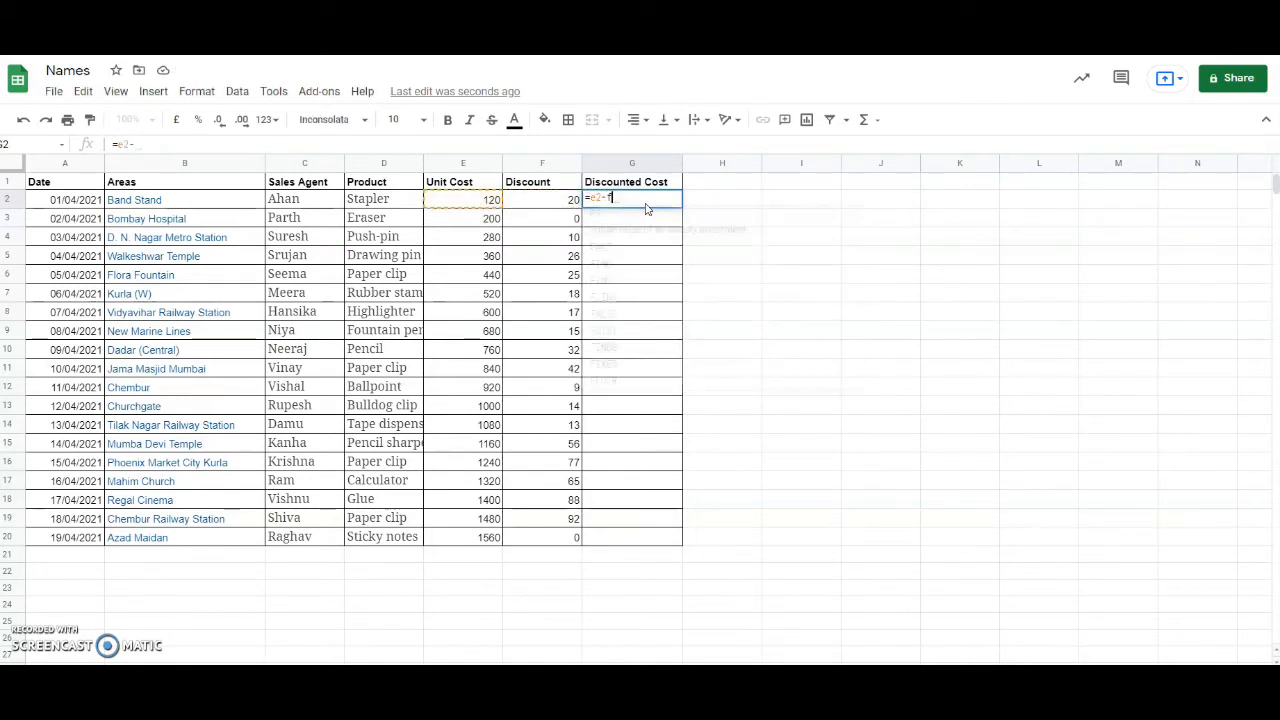
text(-f2))
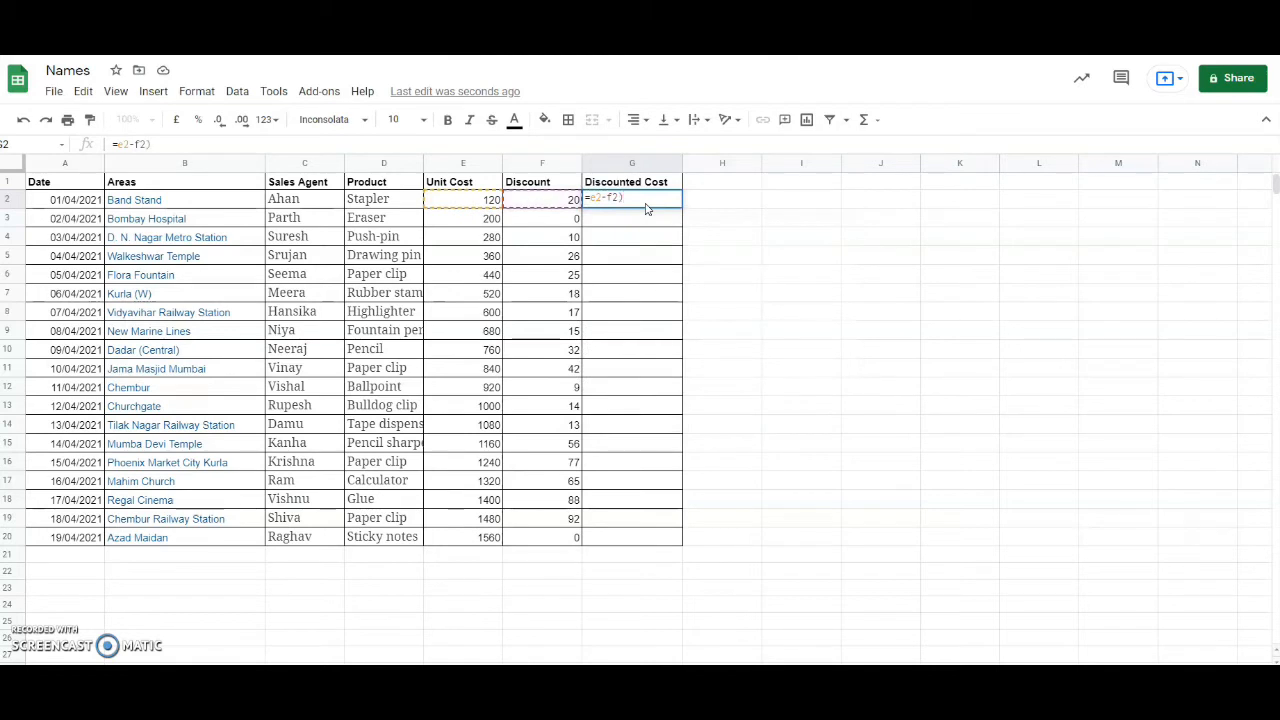
key(BackSpace)
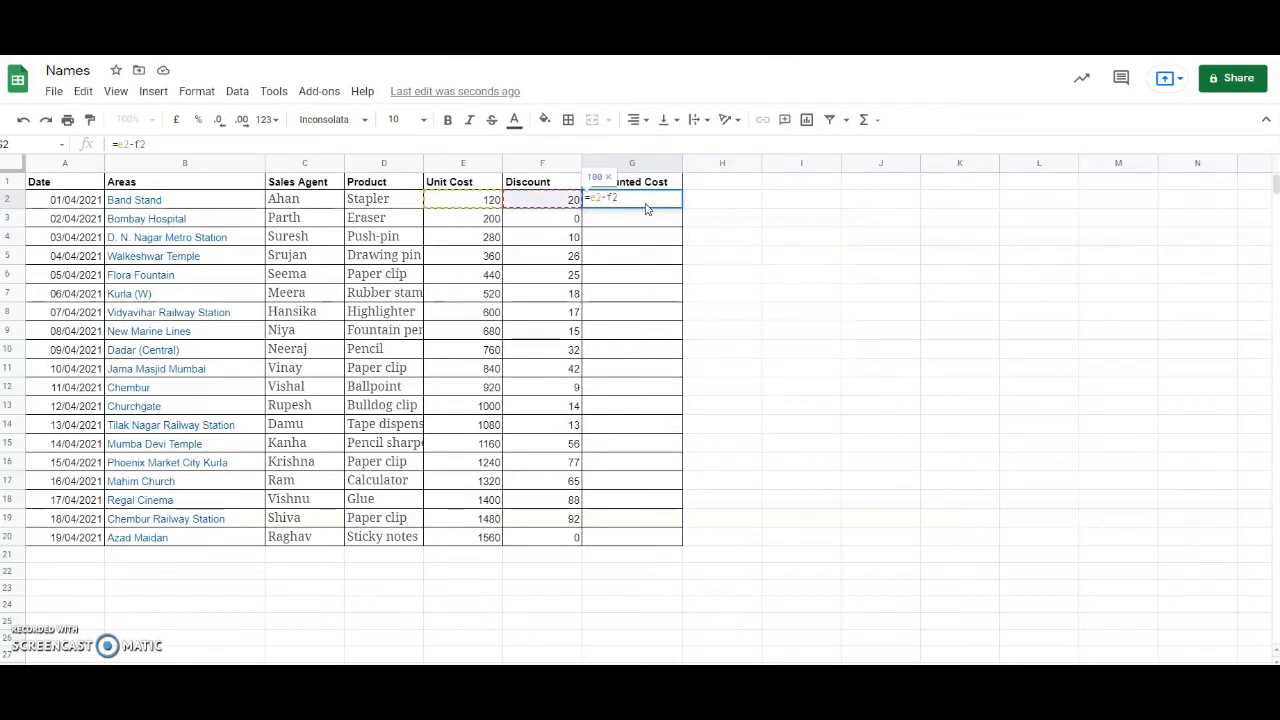
key(Return)
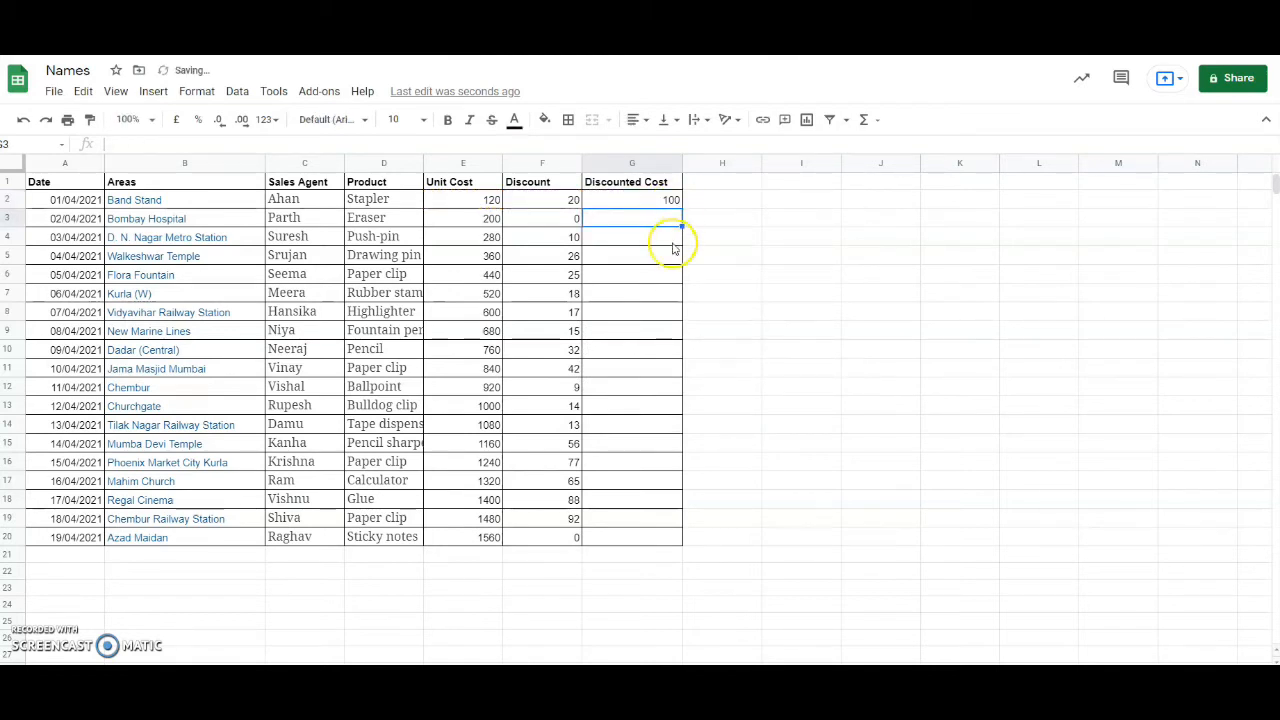
click(660, 208)
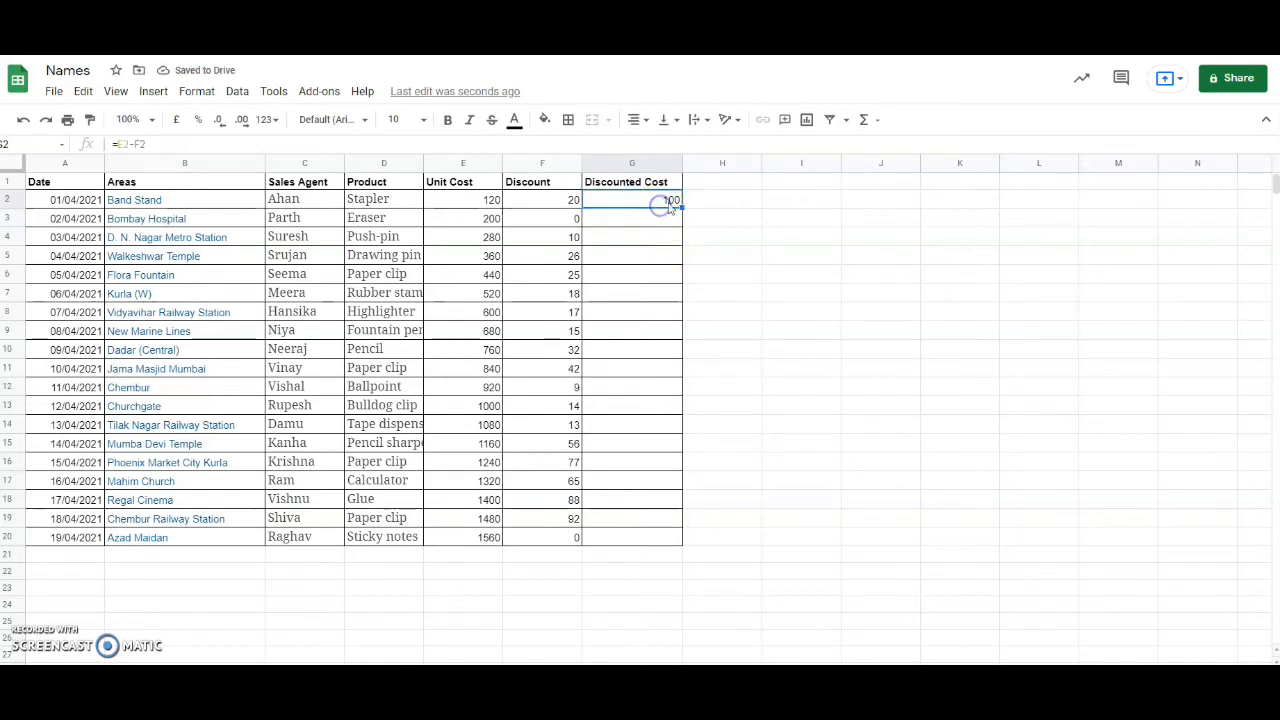
drag(683, 203, 686, 537)
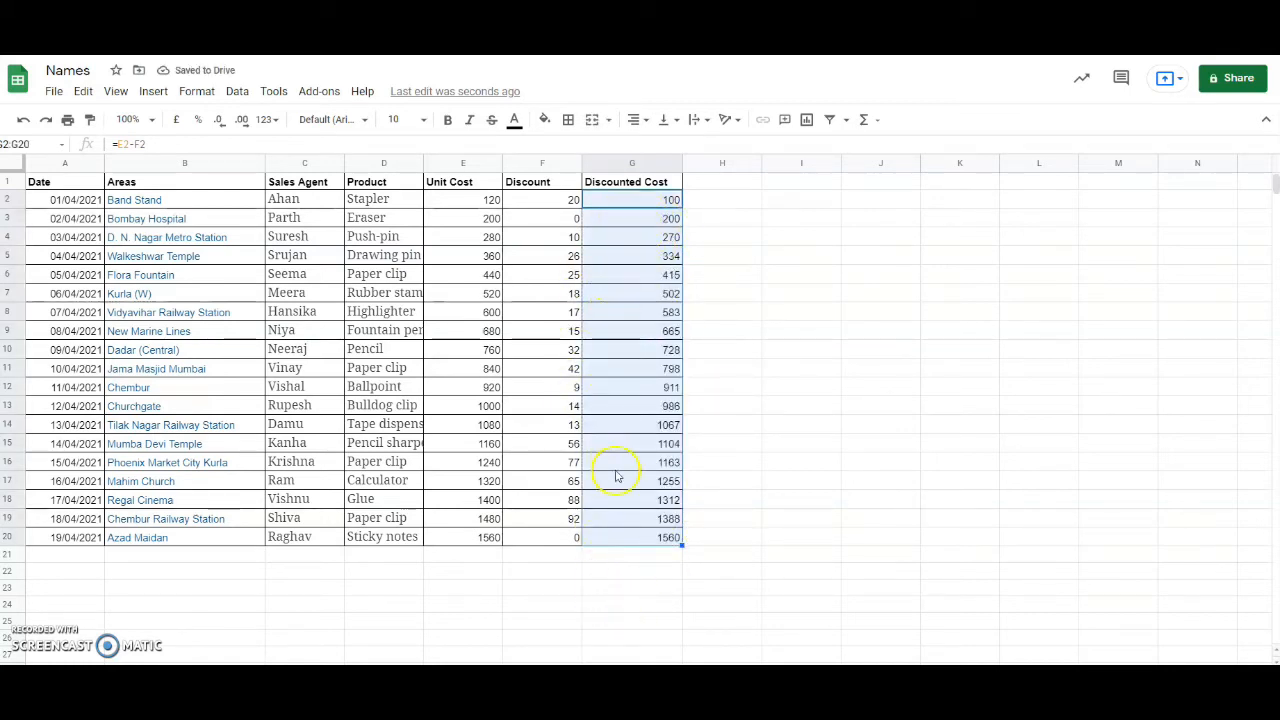
Step: Enter =arrayformula(e2:e20-f2:f20) in H2 to calculate the discounted costs for all rows with one formula
click(704, 203)
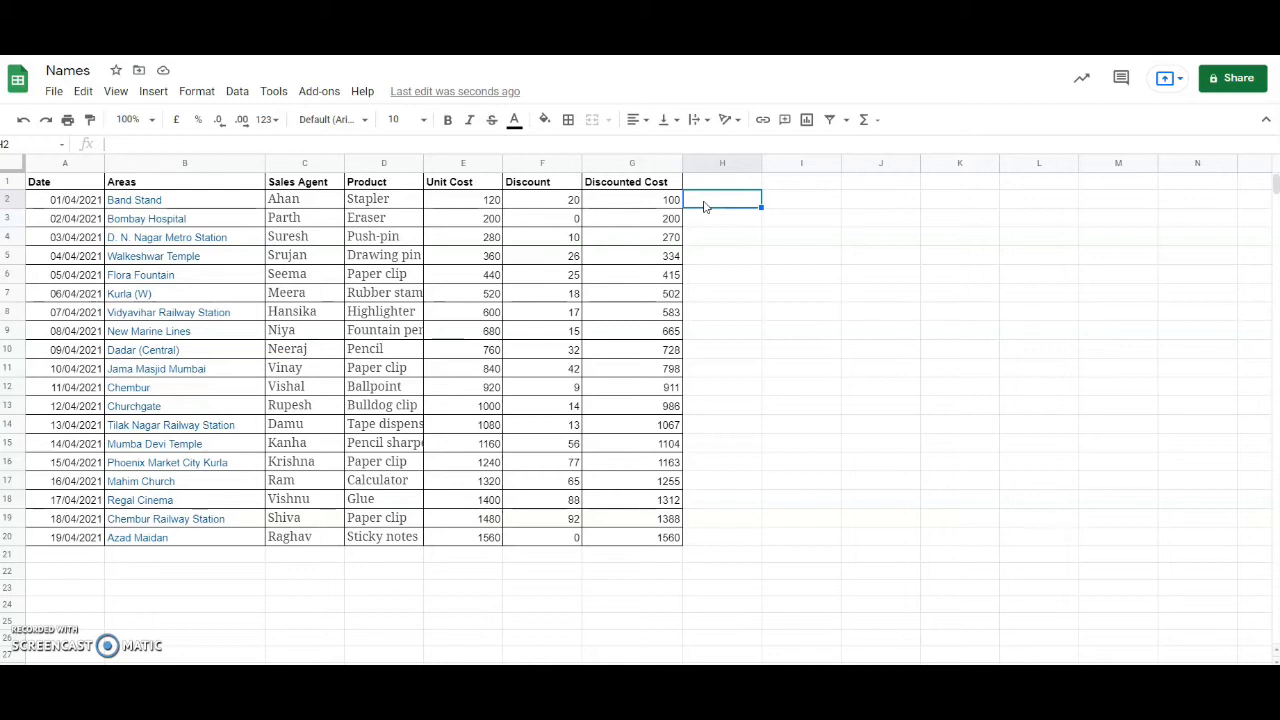
text(=)
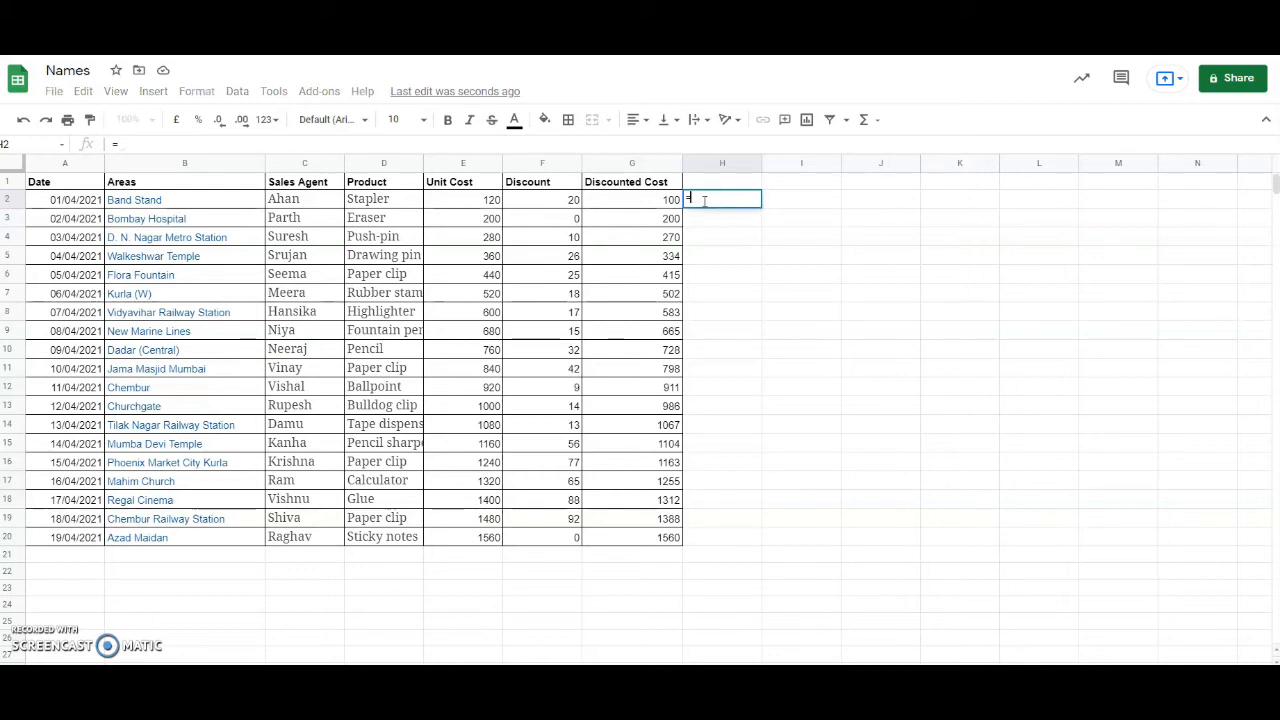
text(ar)
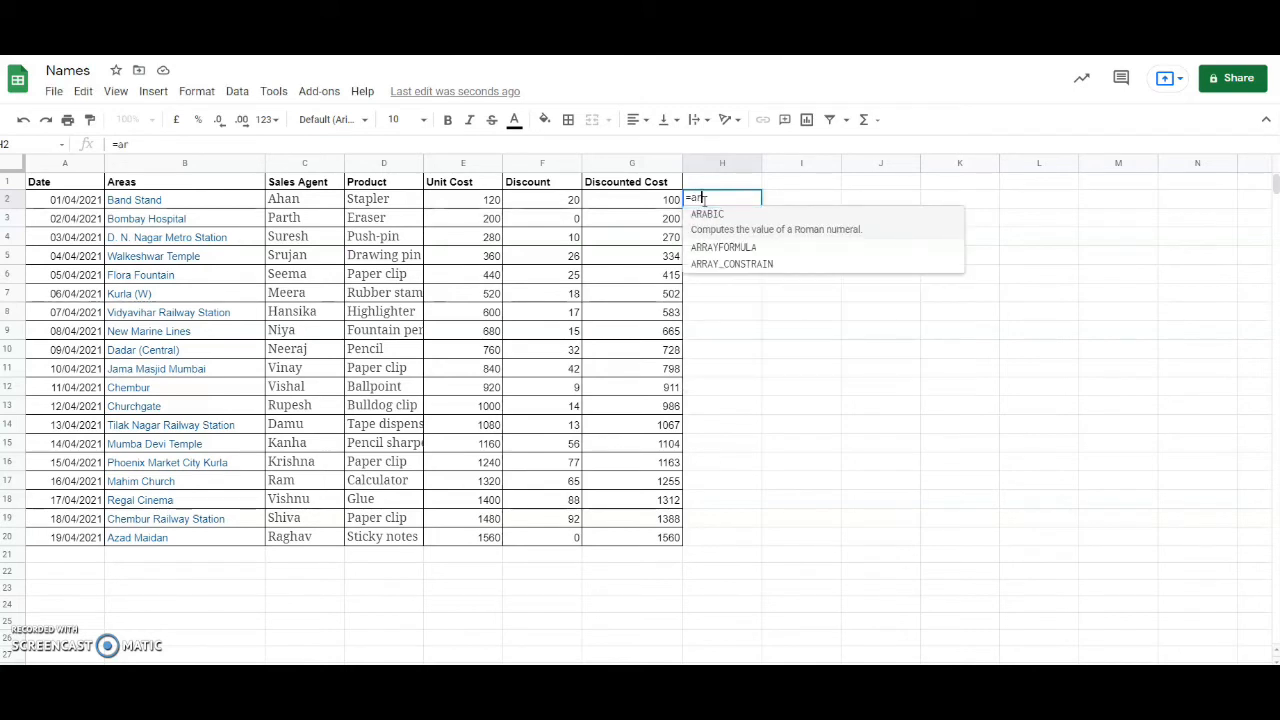
text(ray)
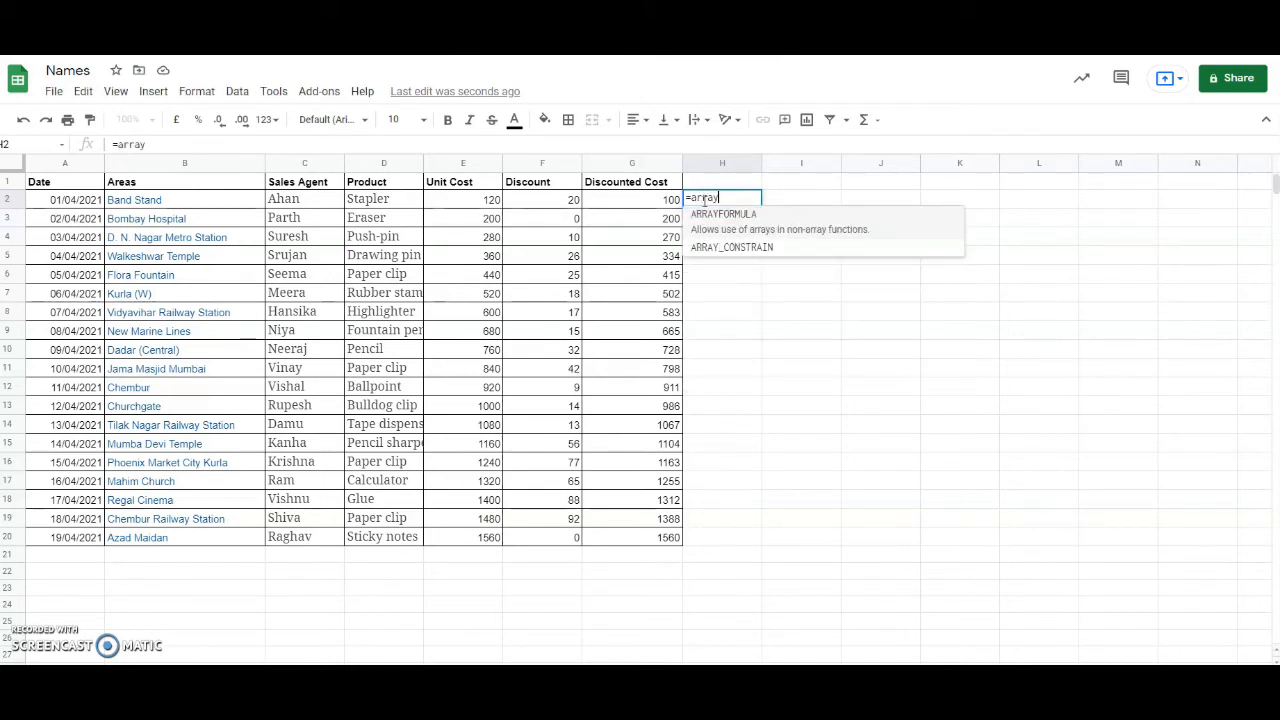
text(formula)
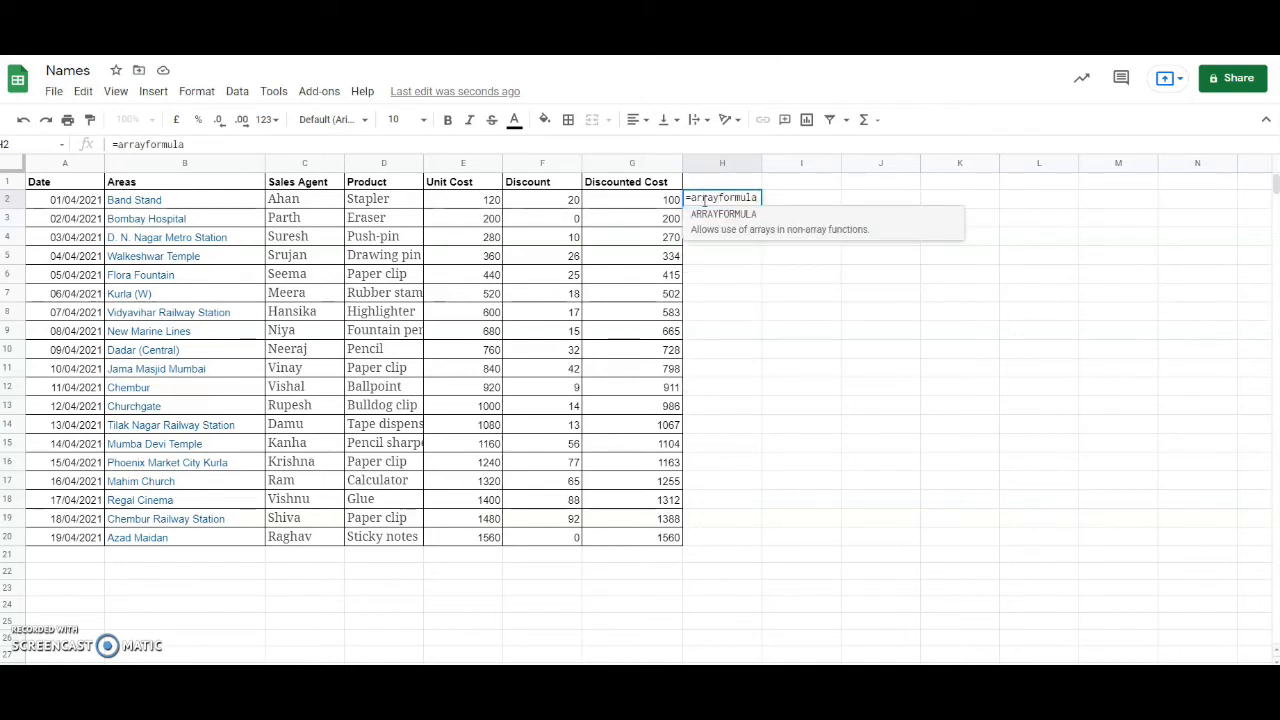
text(()
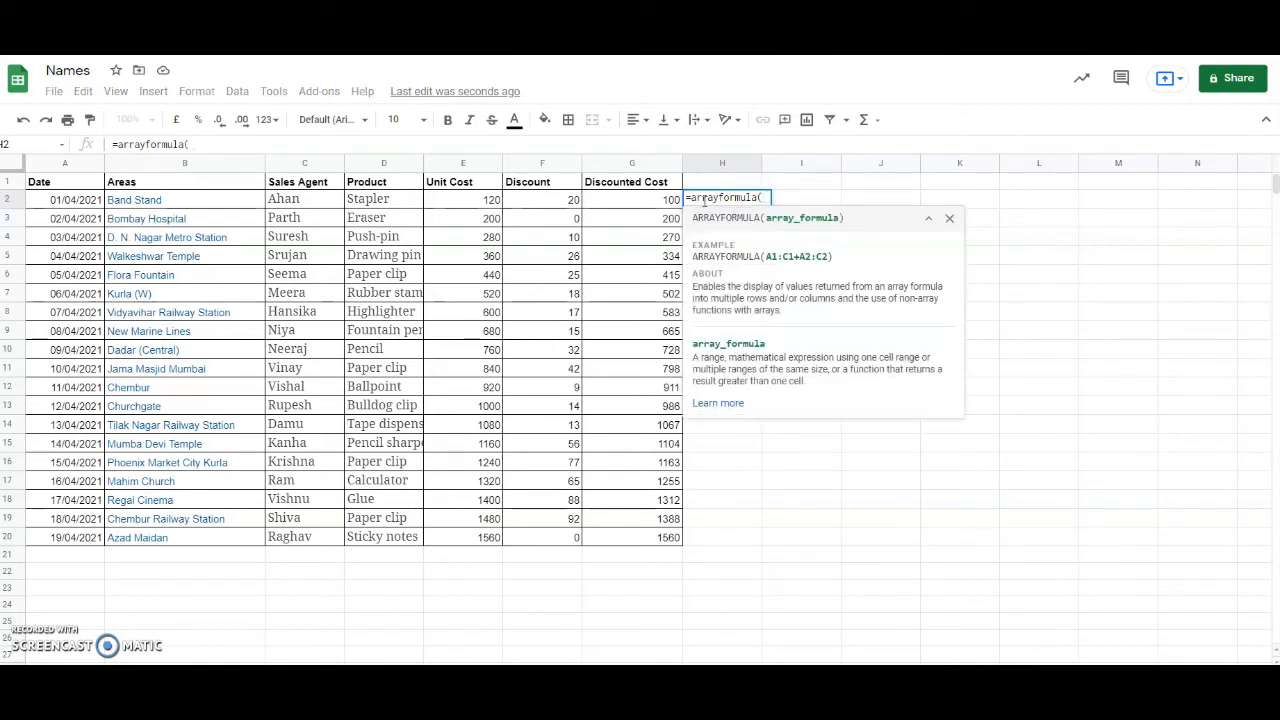
text(e2:)
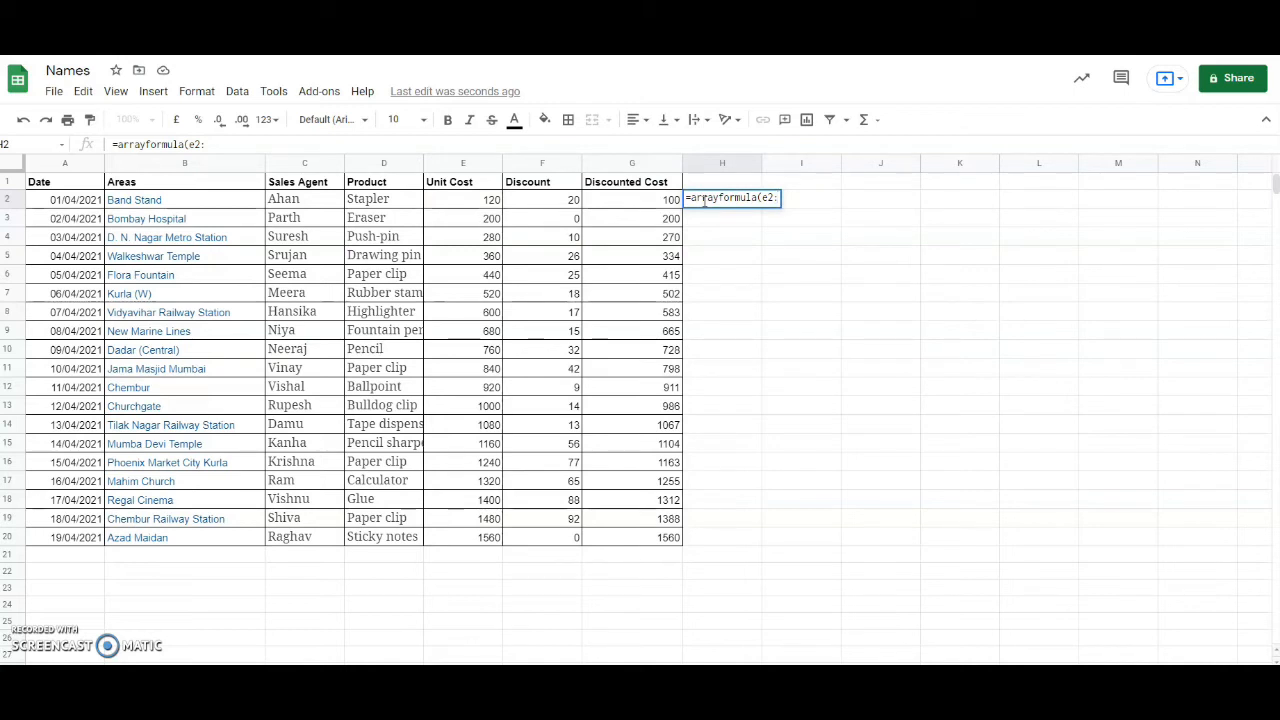
text(e)
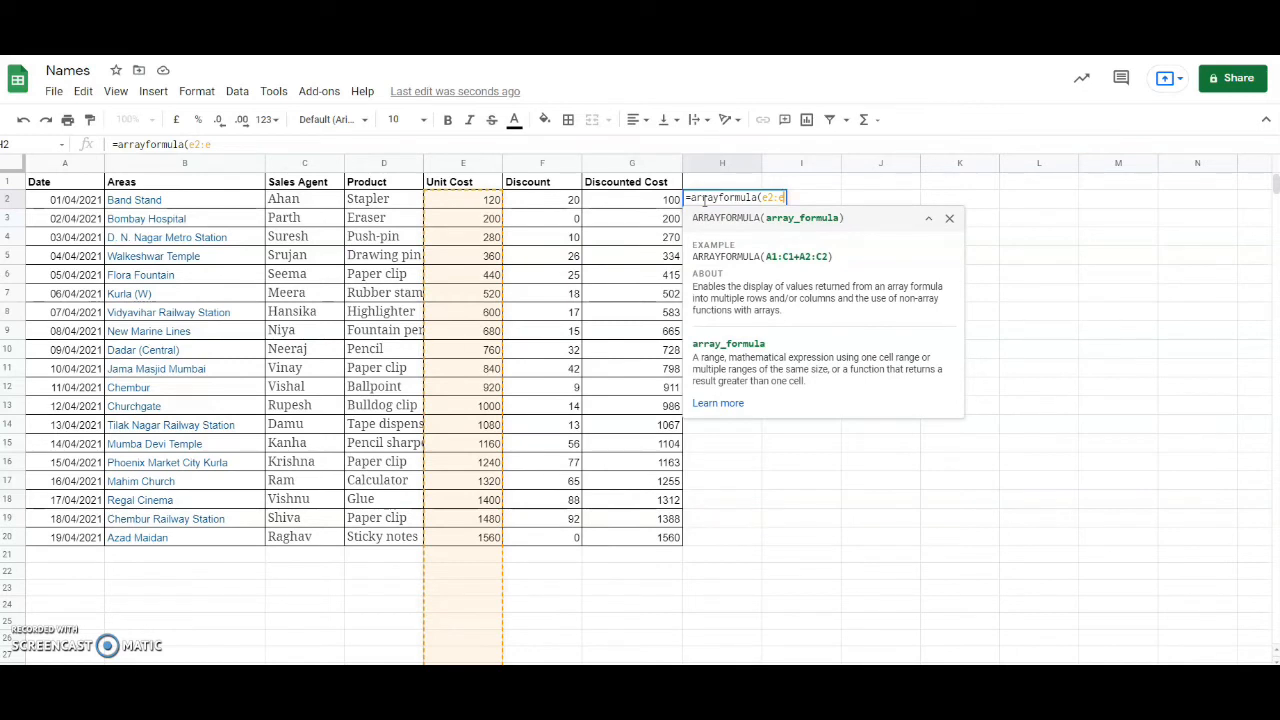
text(20)
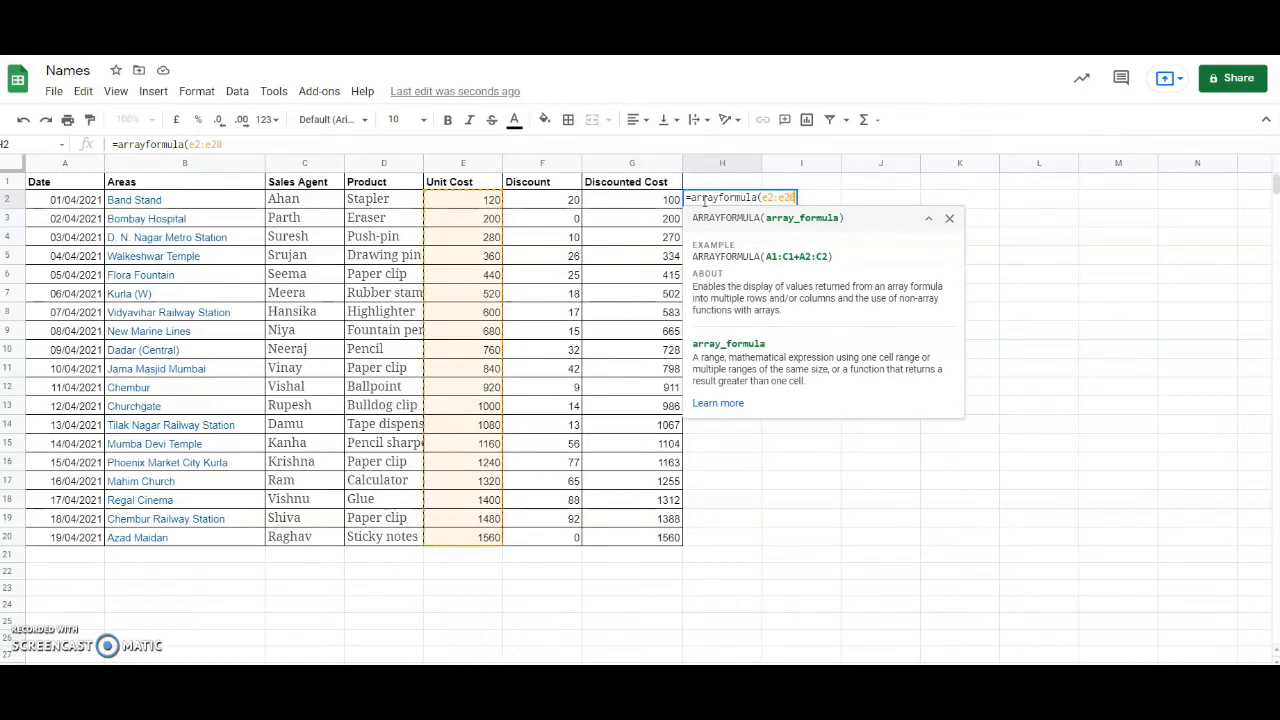
text(-)
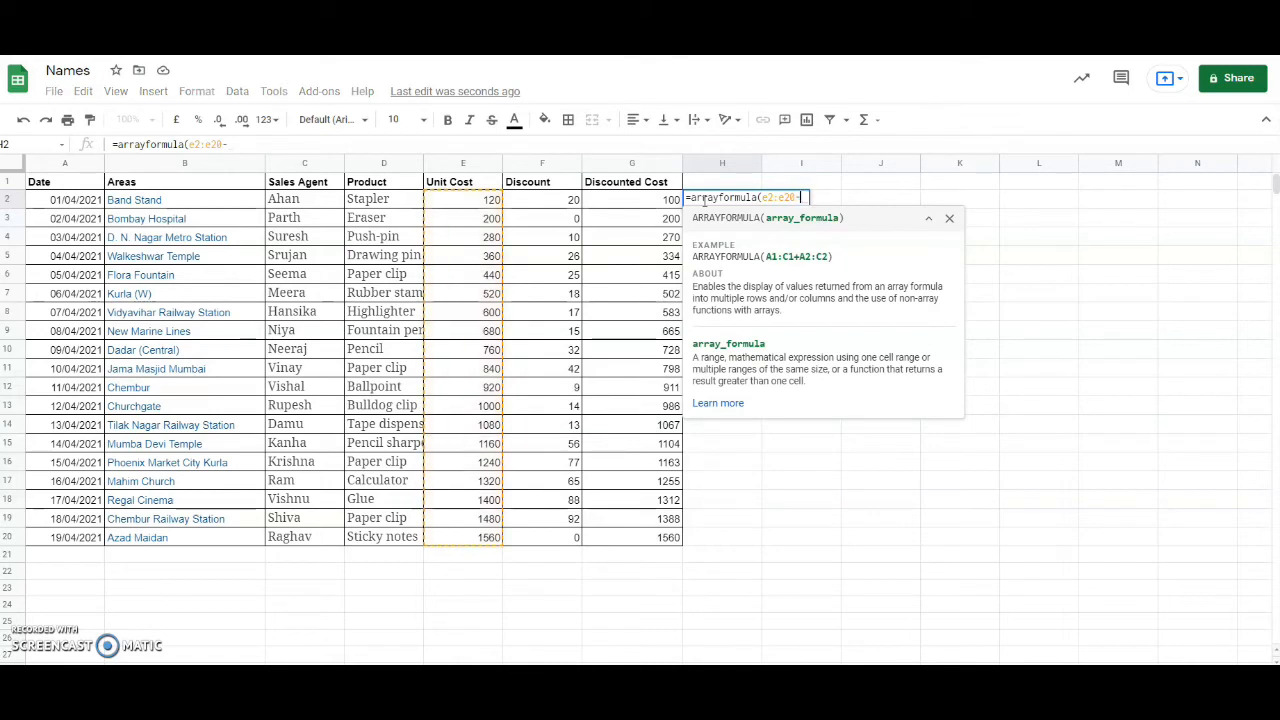
text(f2)
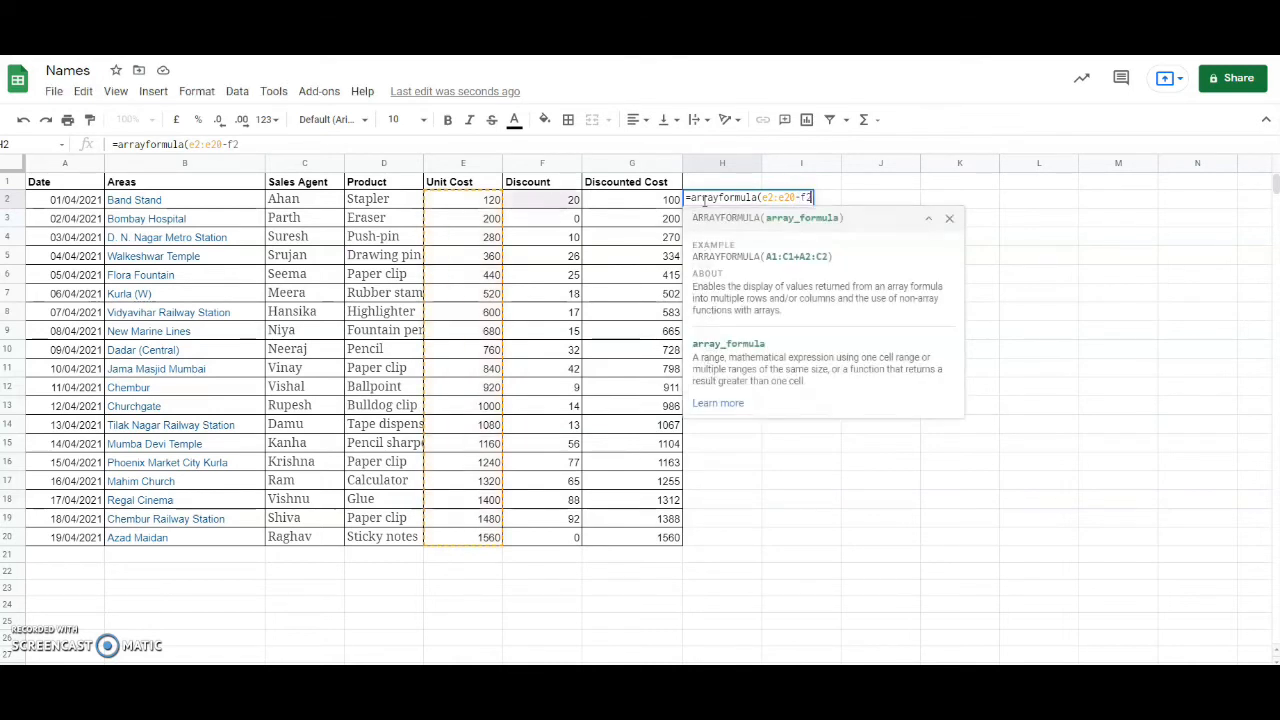
text(:)
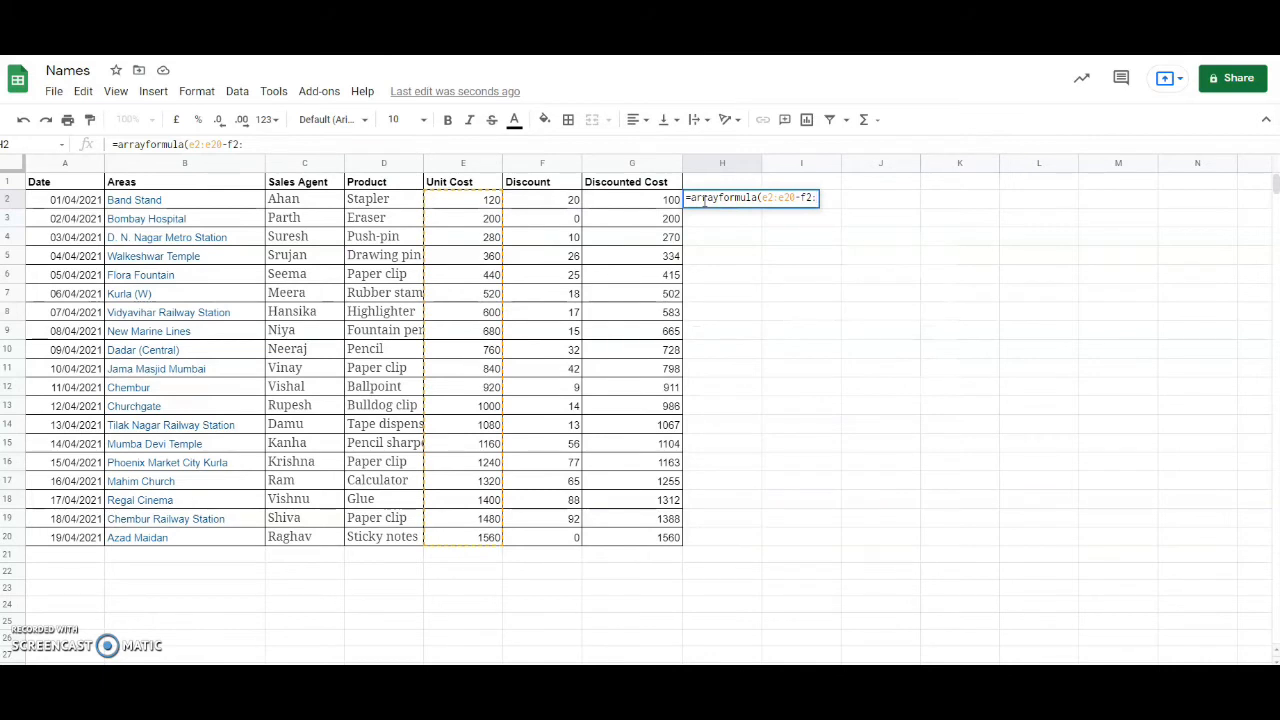
text(f)
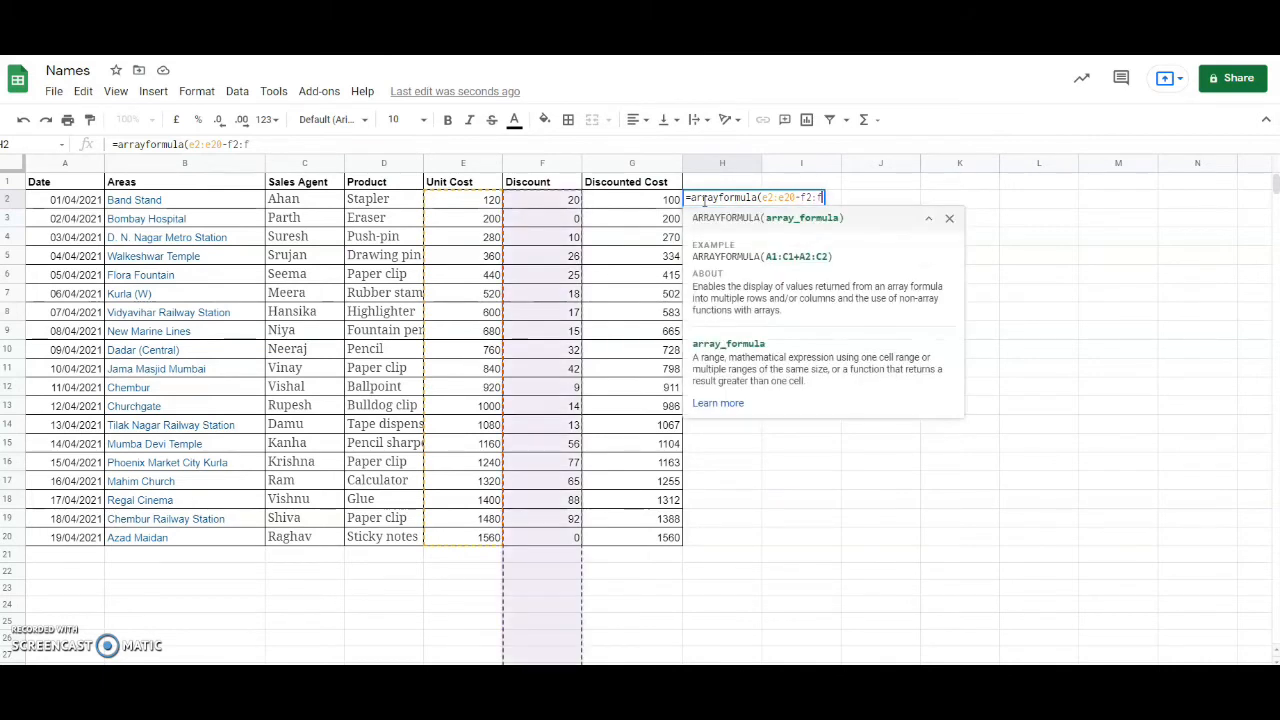
text(20))
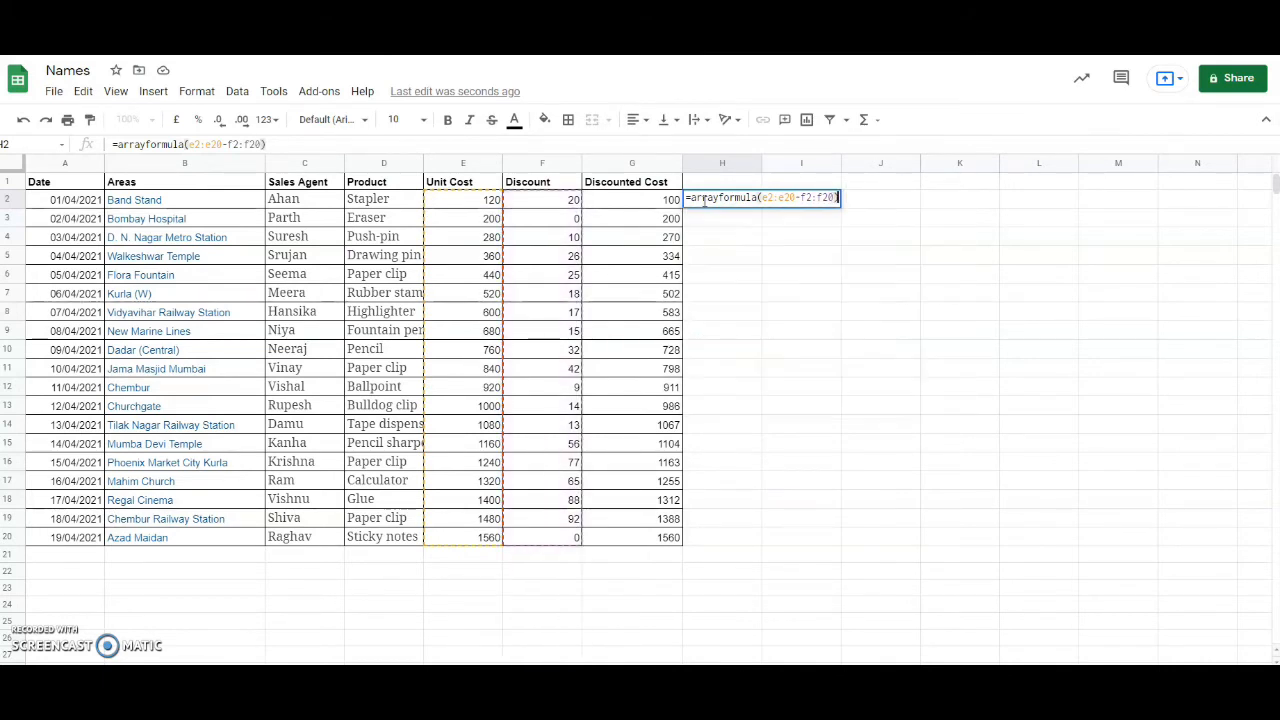
key(Return)
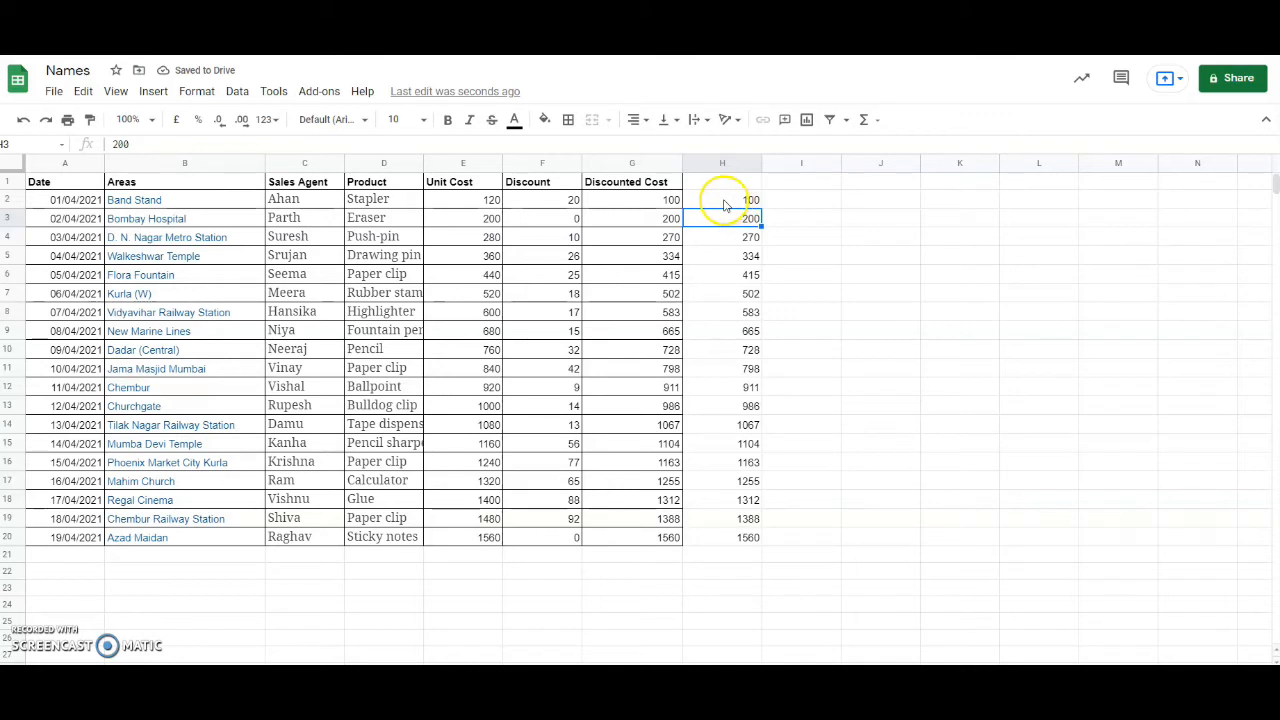
click(724, 201)
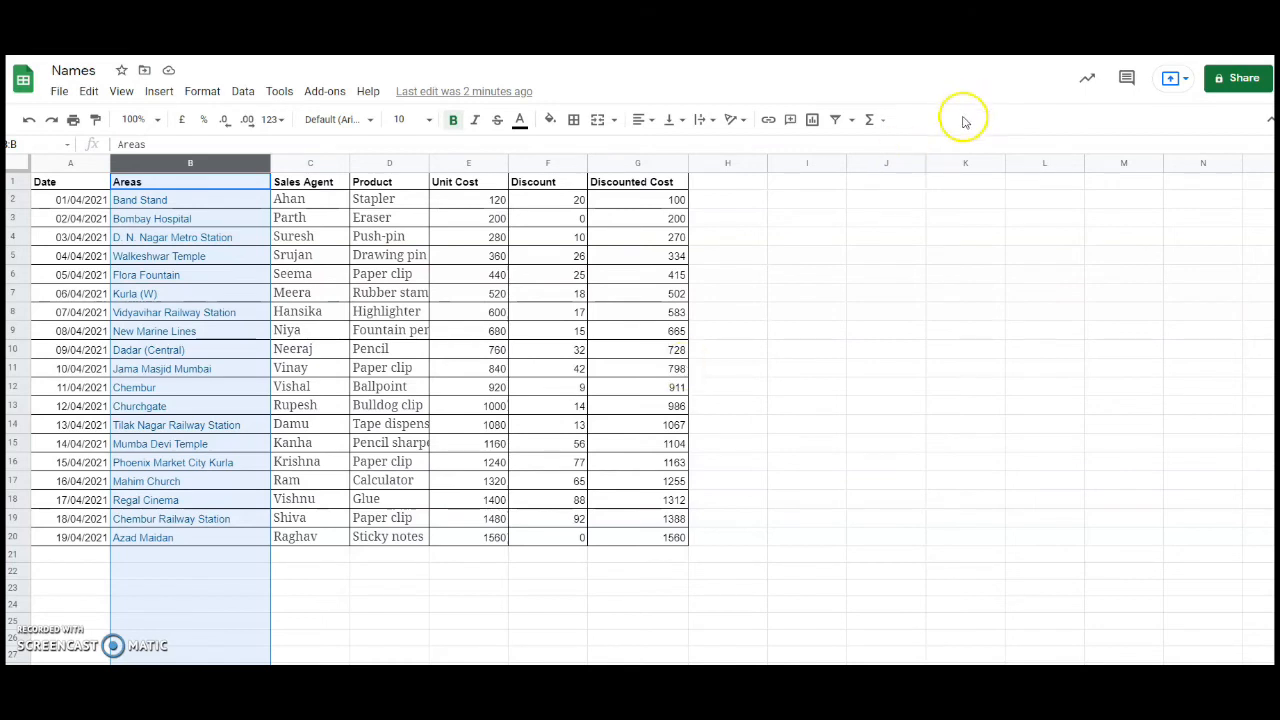
Step: Start another conditional format rule for the Discount column
click(533, 163)
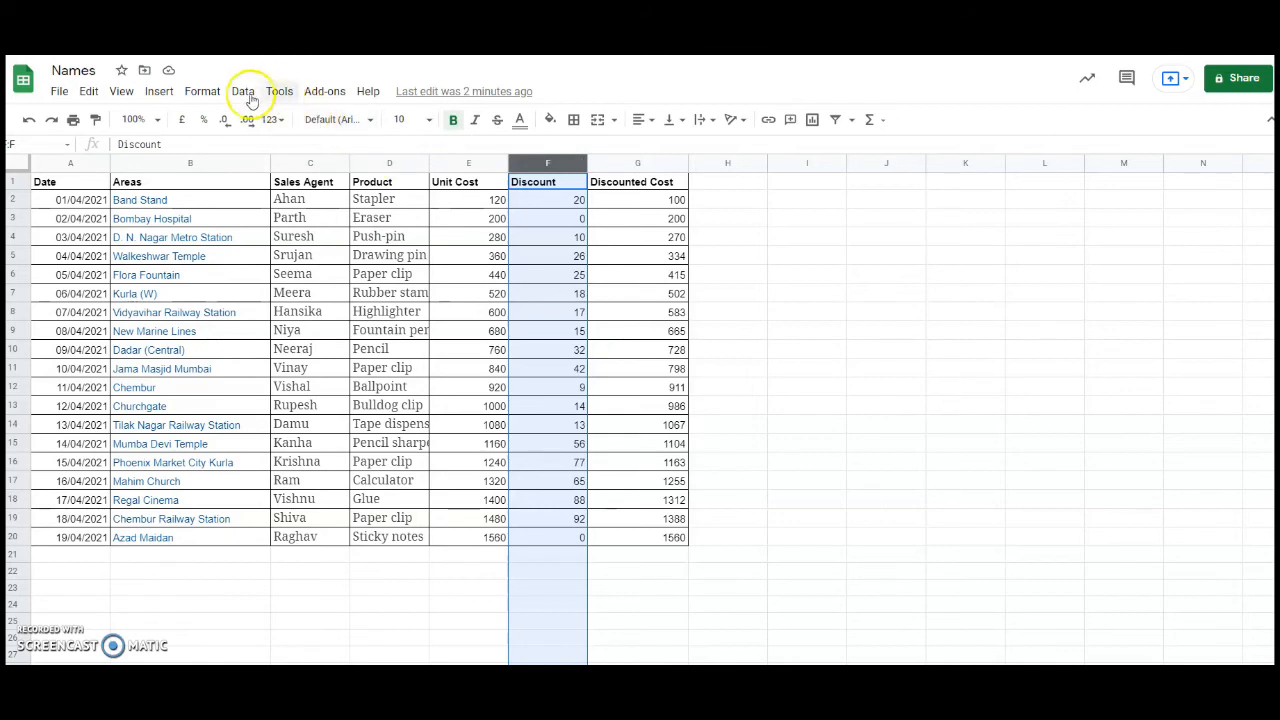
click(203, 92)
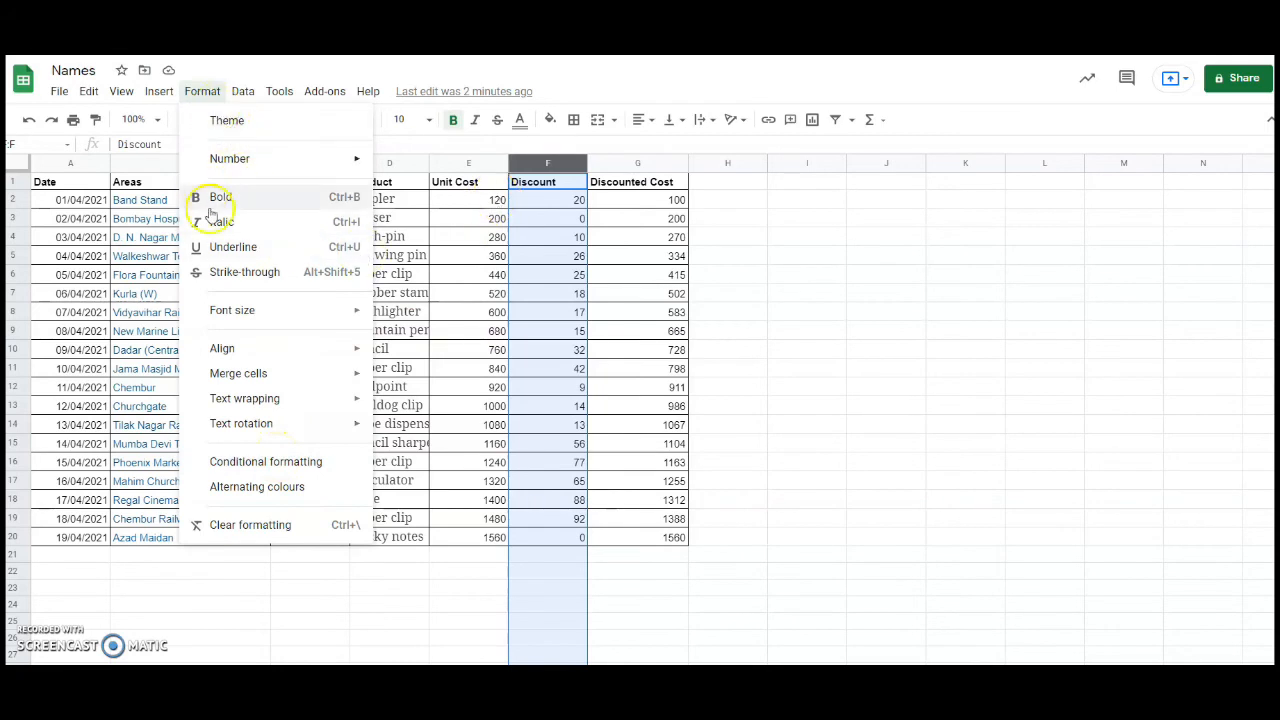
click(242, 461)
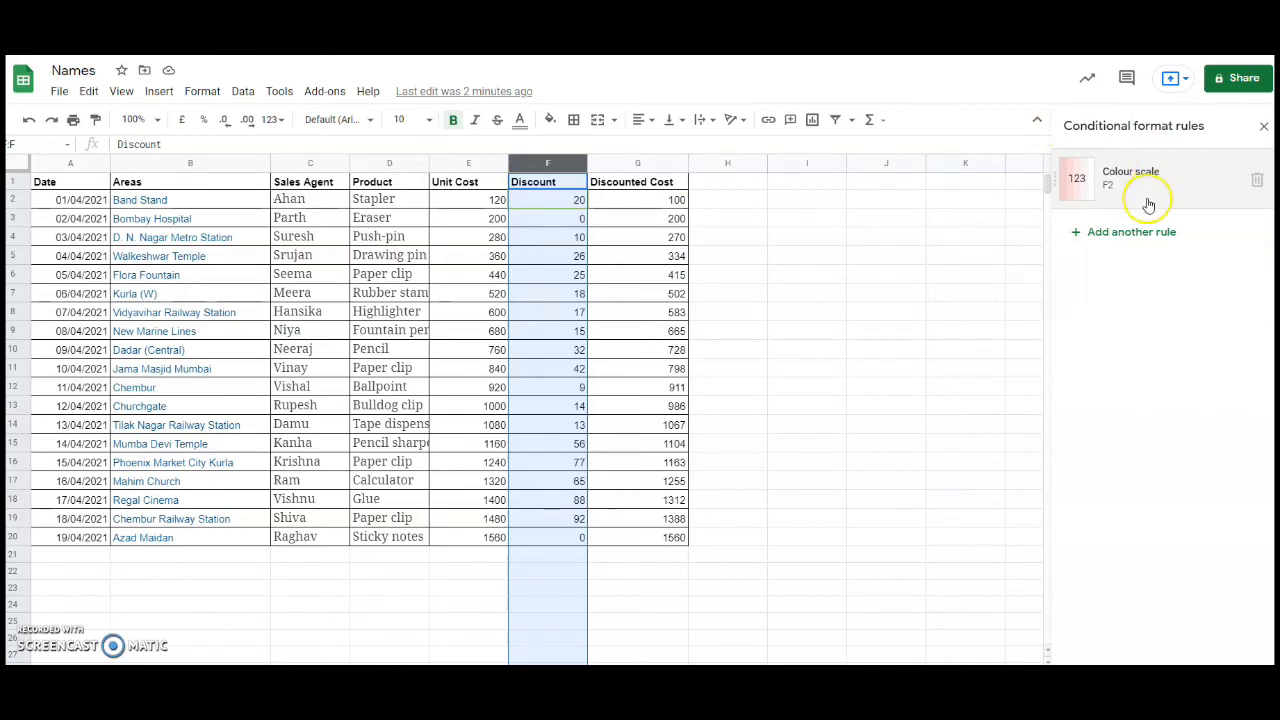
click(1140, 232)
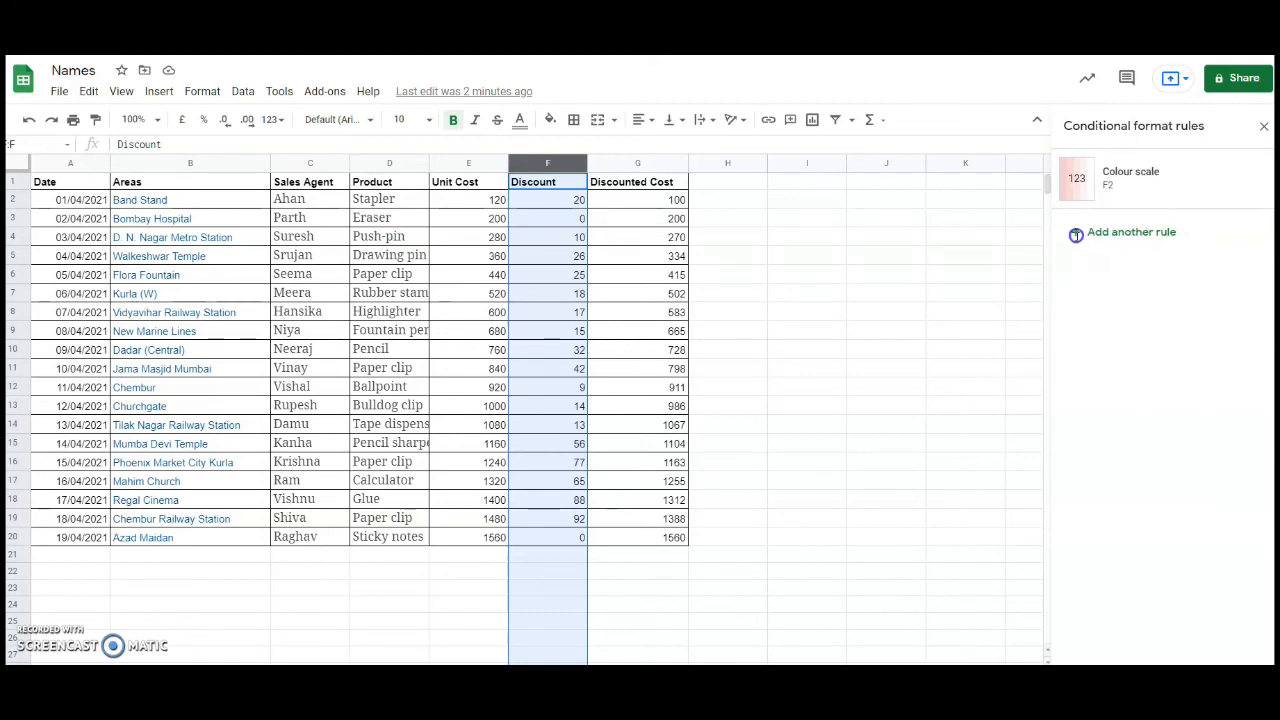
Step: Limit the rule's range to F1:F20 and give its non-empty cells a light red fill
click(1170, 243)
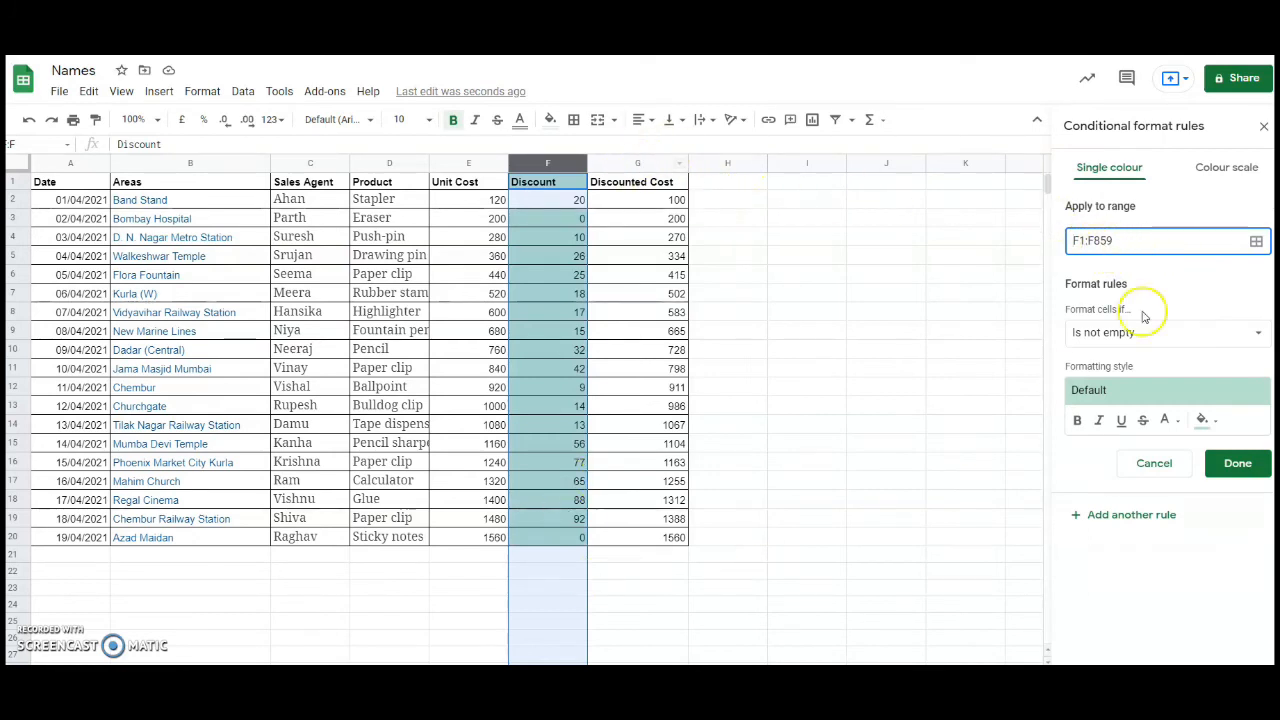
click(1141, 238)
key(BackSpace)
key(BackSpace)
click(1237, 465)
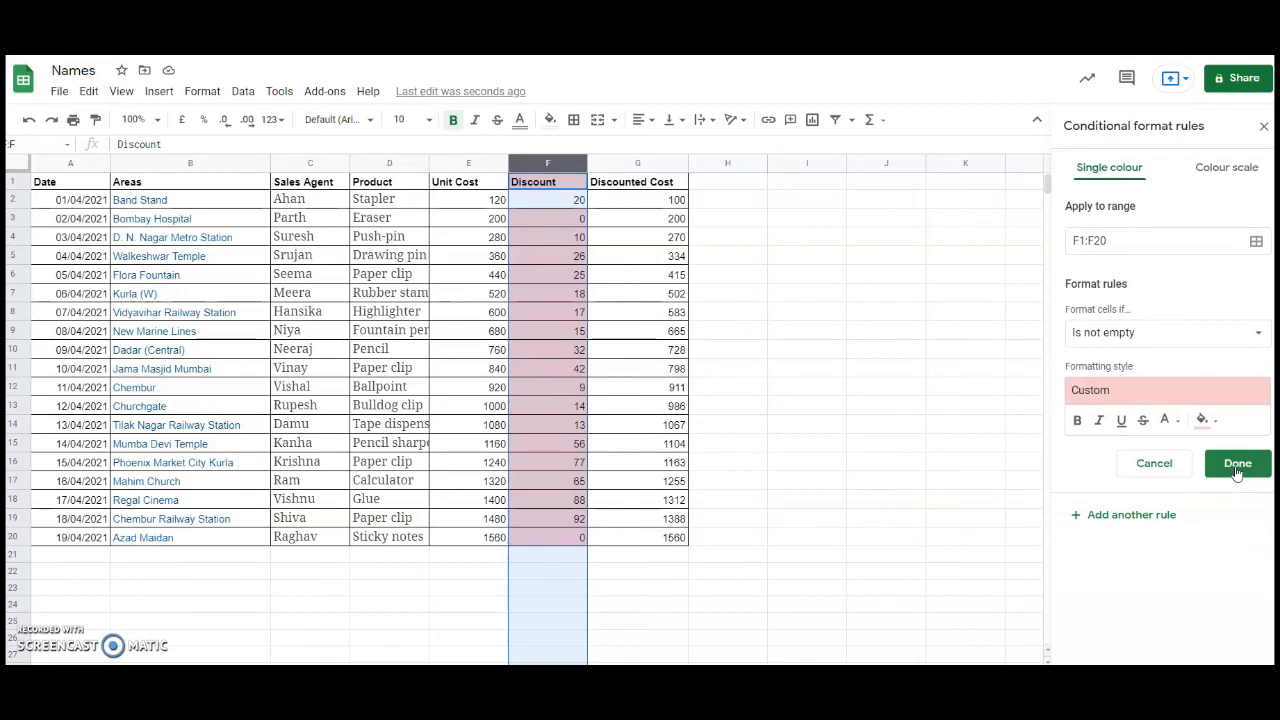
Step: Change the rule to a colour scale from light red at the minimum value to bright red at the maximum value
click(1217, 170)
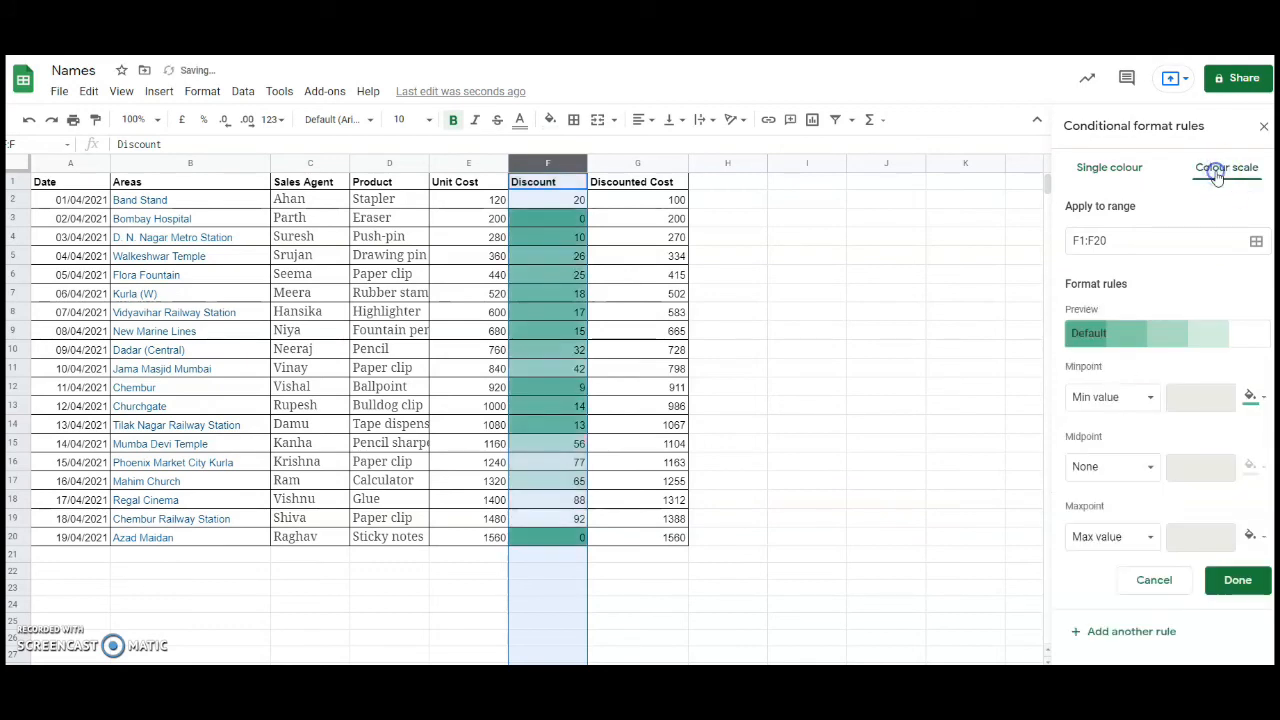
click(1145, 334)
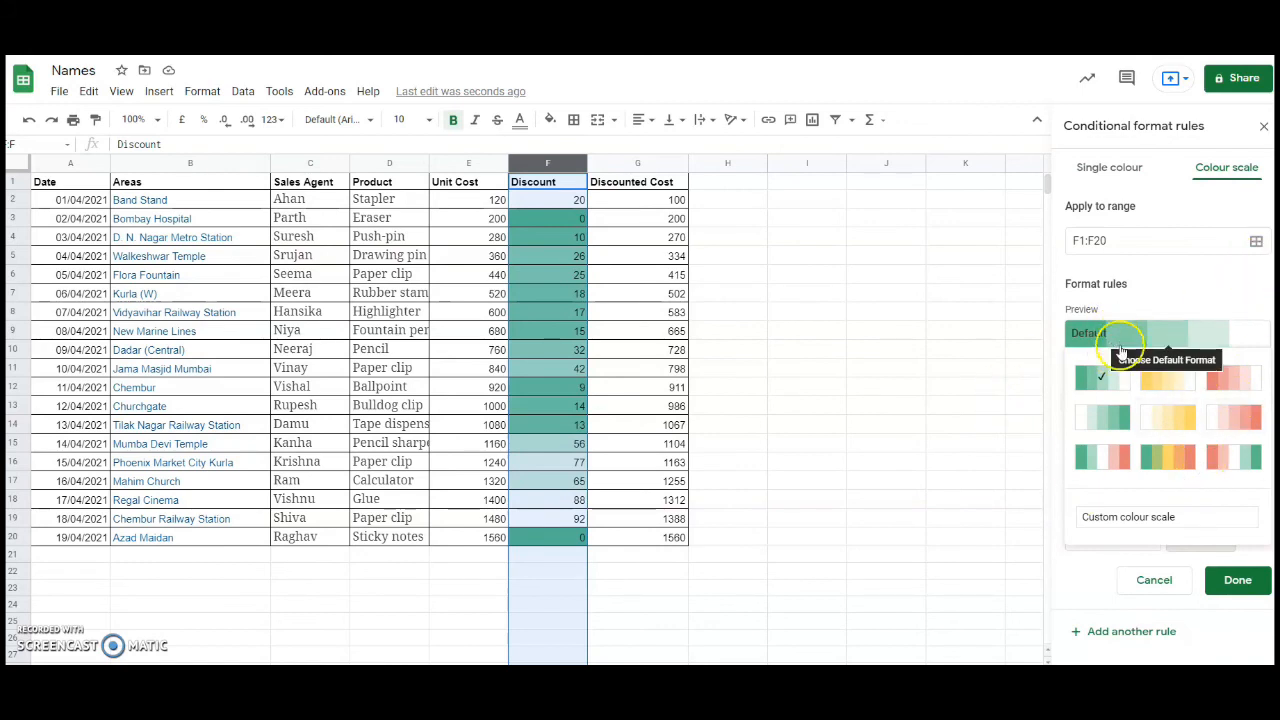
click(1126, 527)
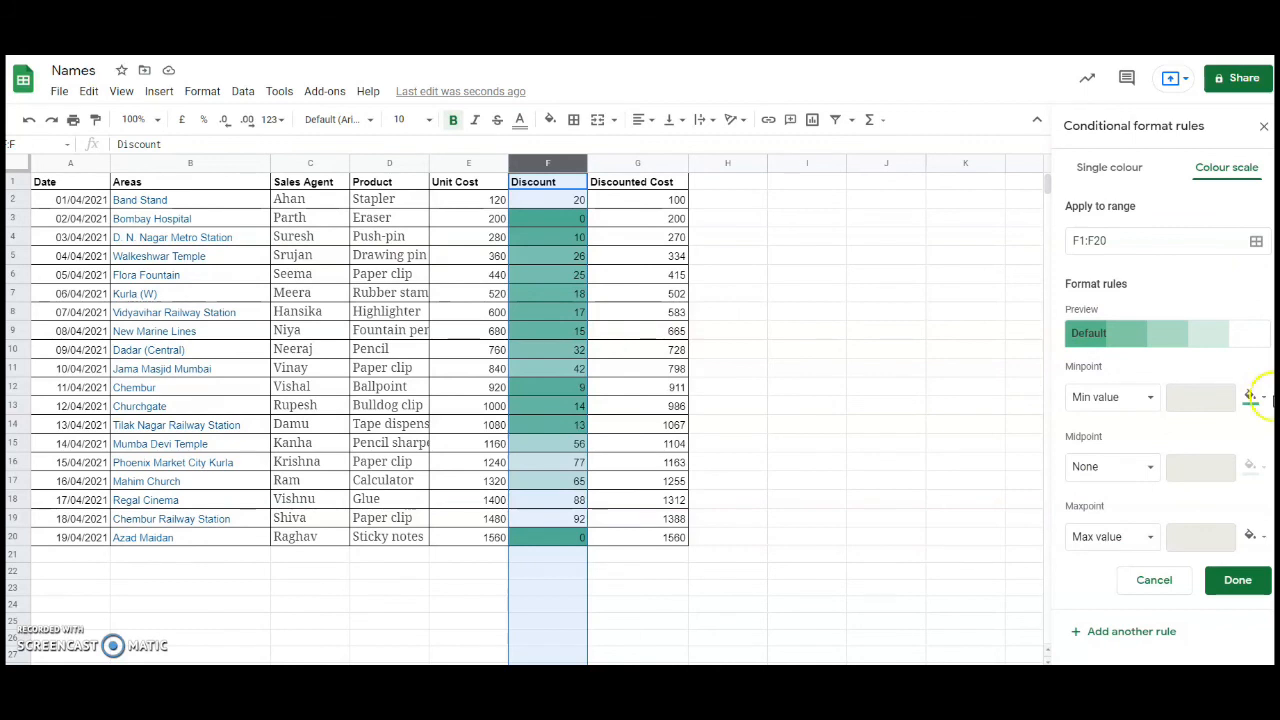
click(1256, 398)
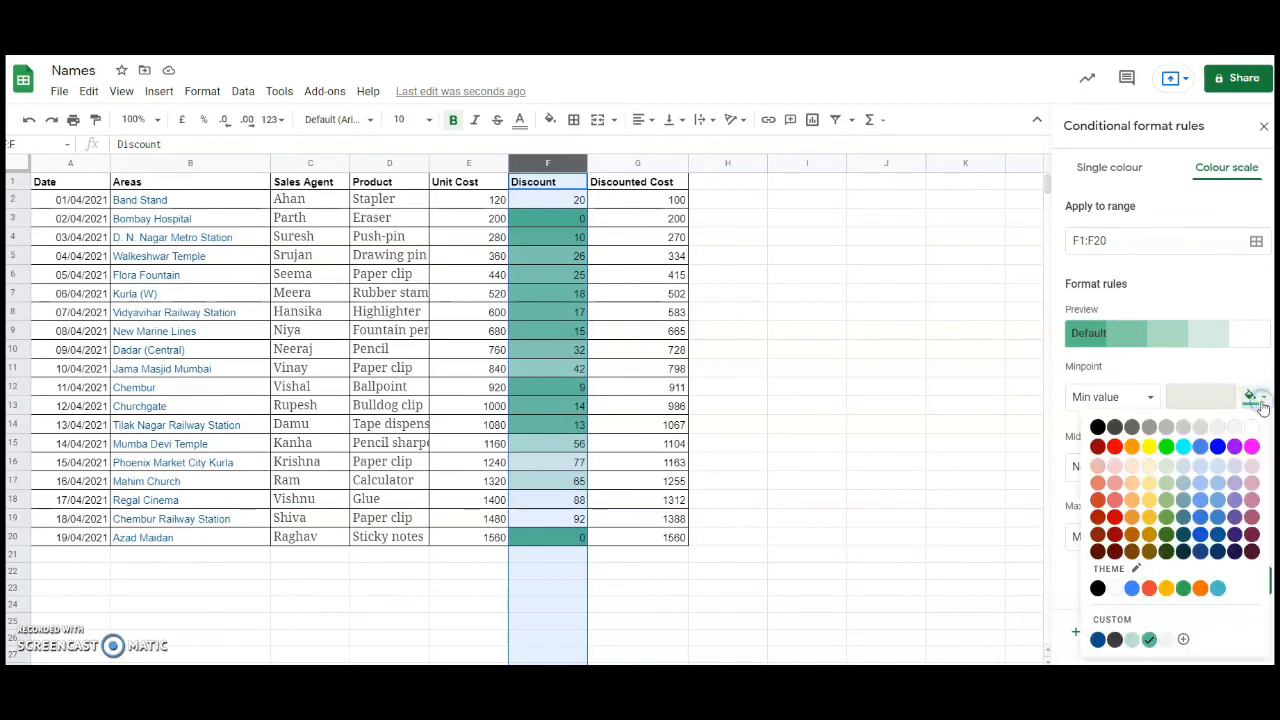
click(1116, 466)
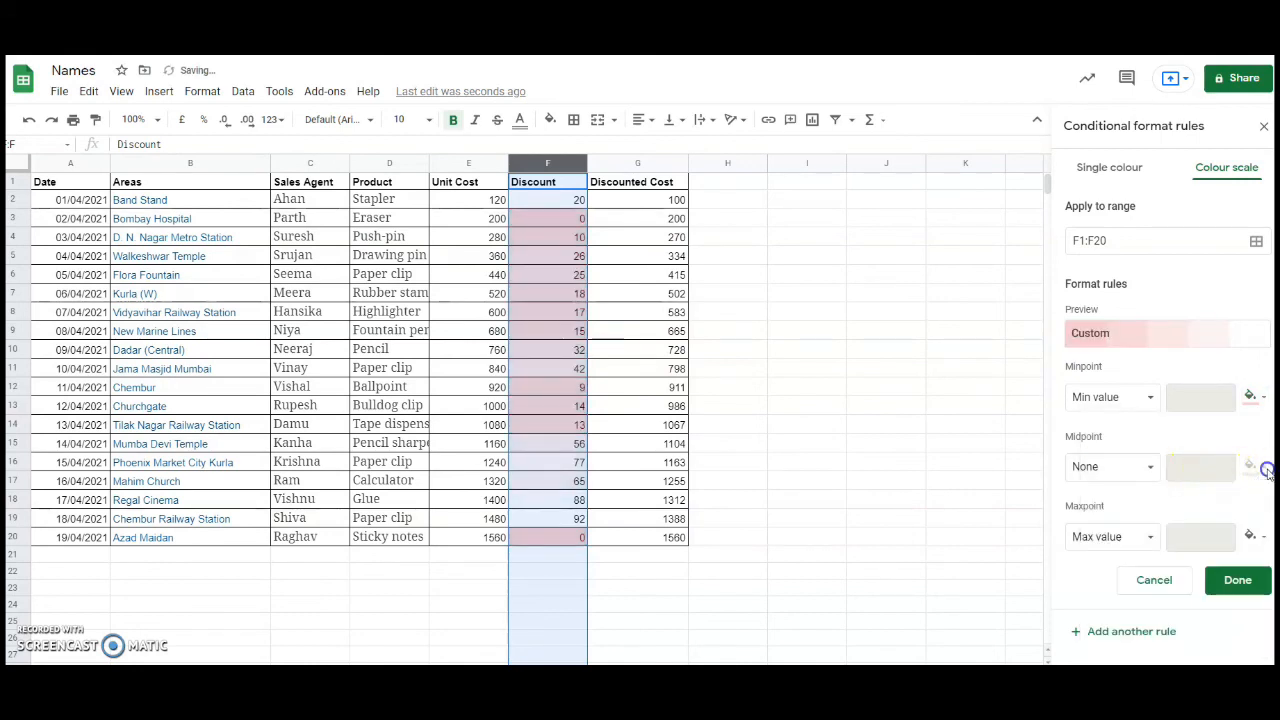
click(1265, 537)
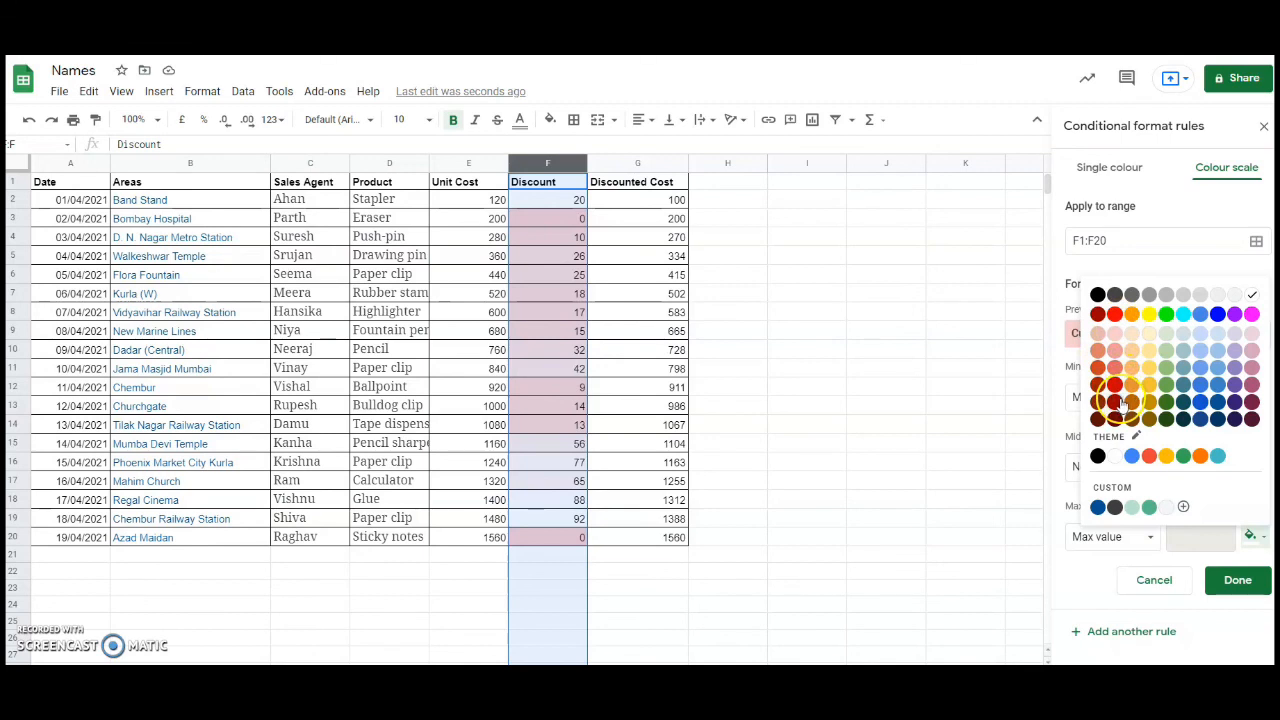
click(1117, 315)
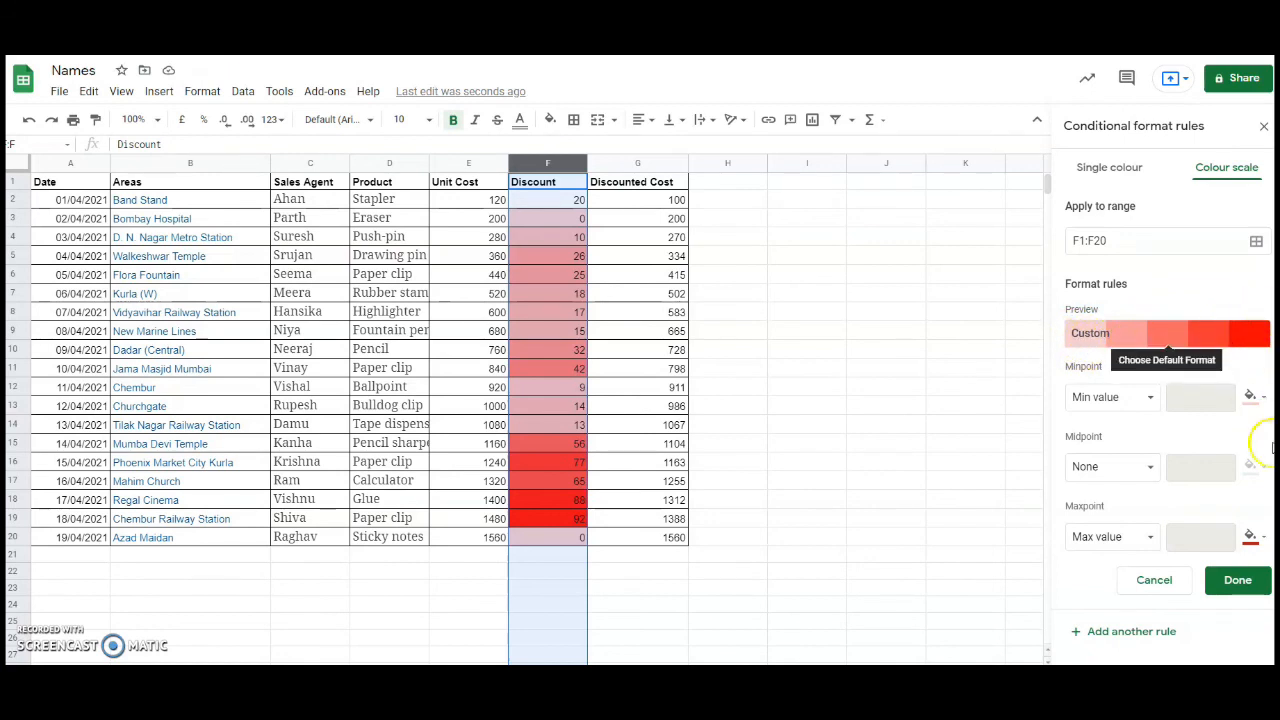
click(1264, 592)
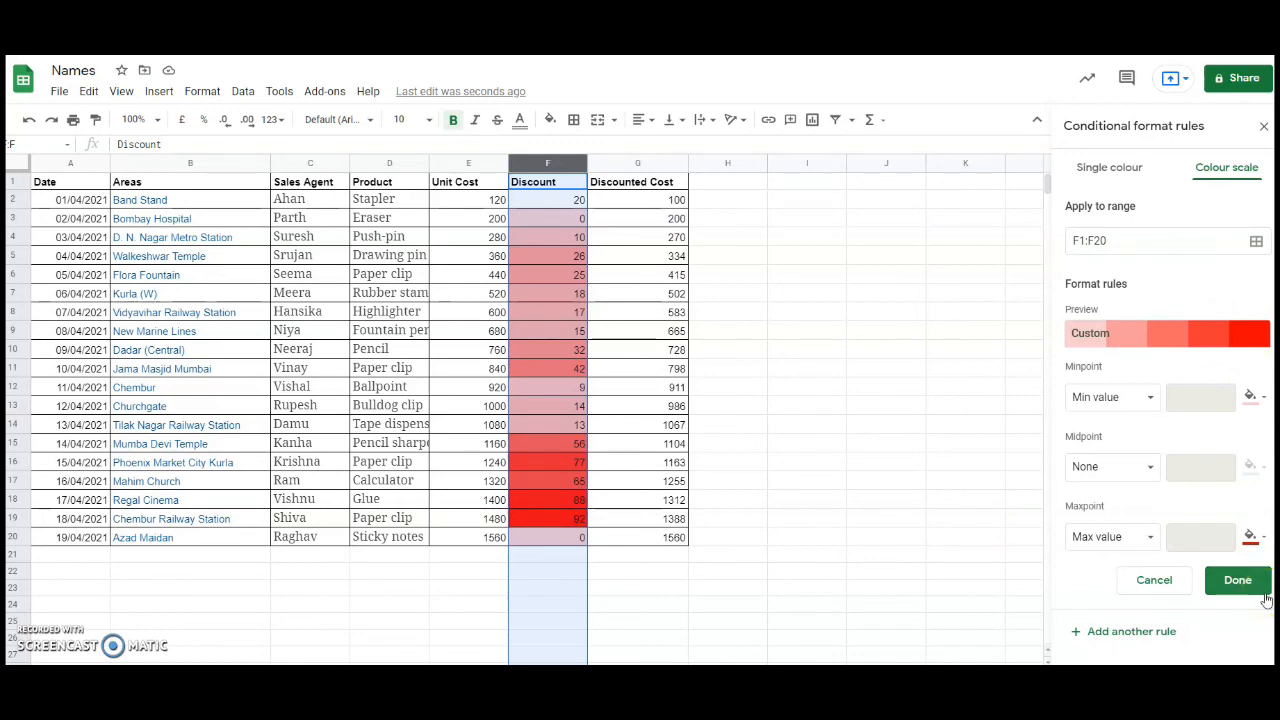
Step: Compare the rule's single-colour formatting with its colour scale, and save it as a colour scale
click(1106, 168)
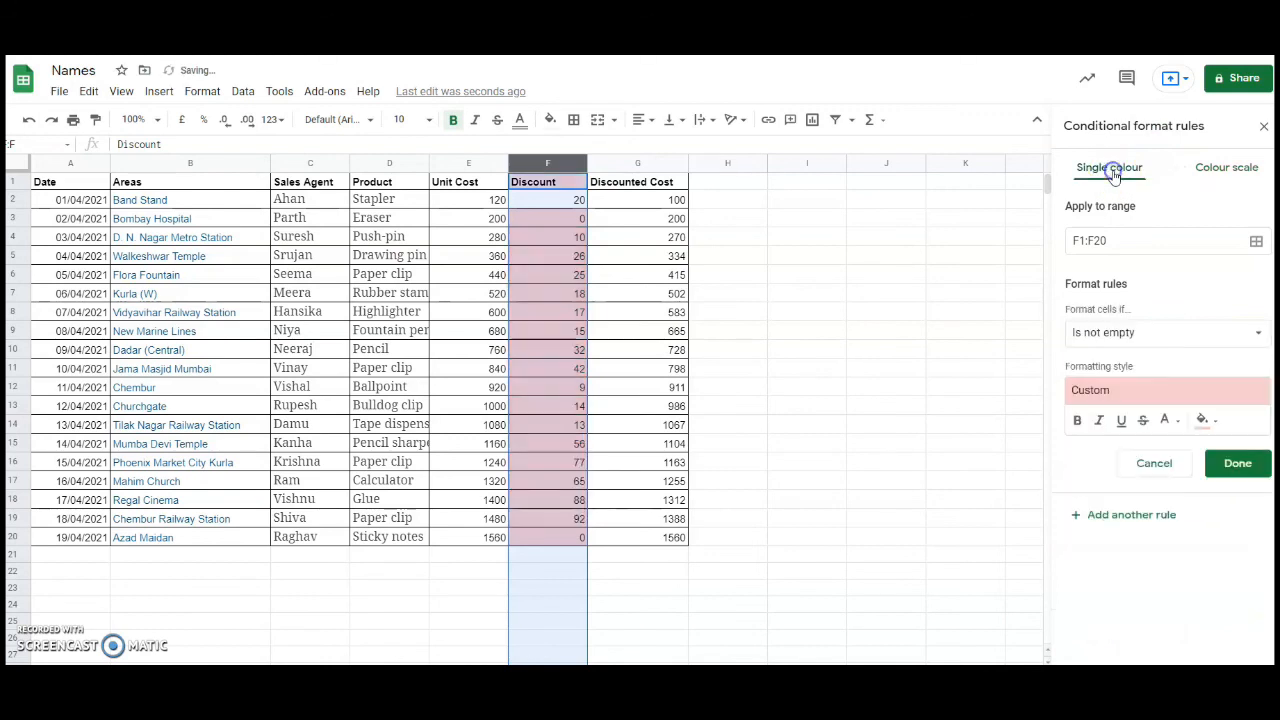
click(1222, 422)
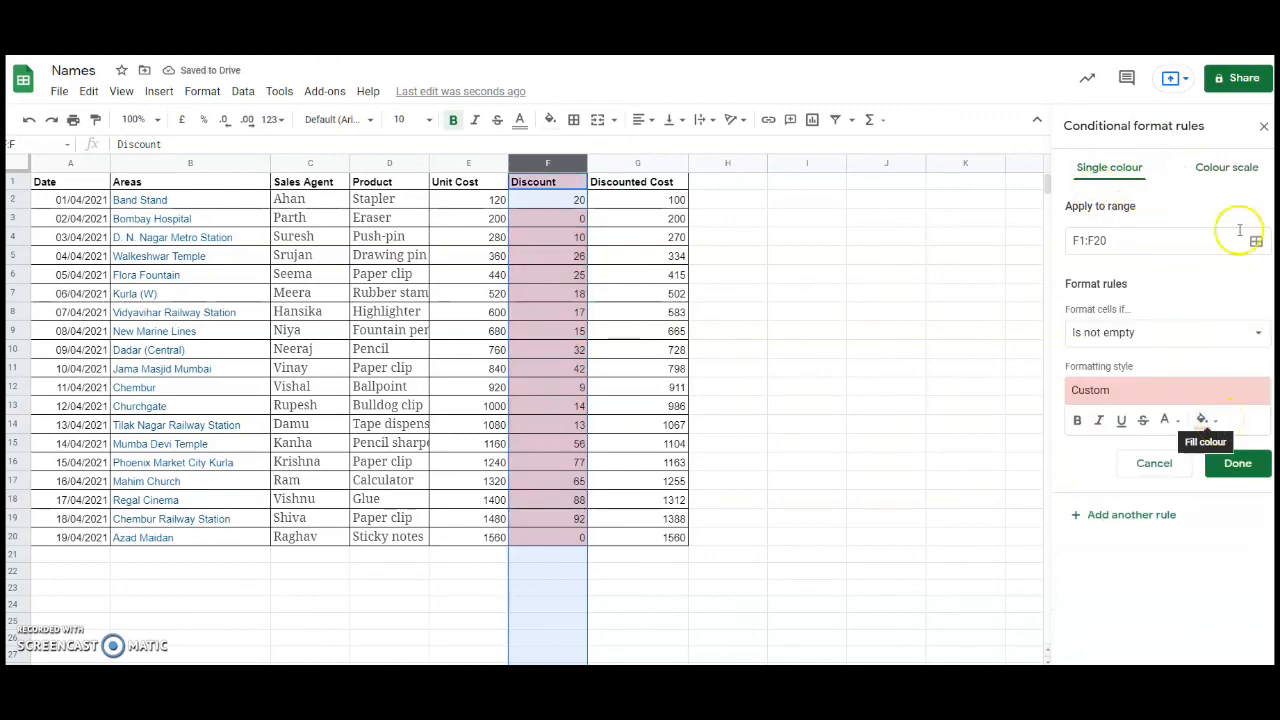
click(1222, 170)
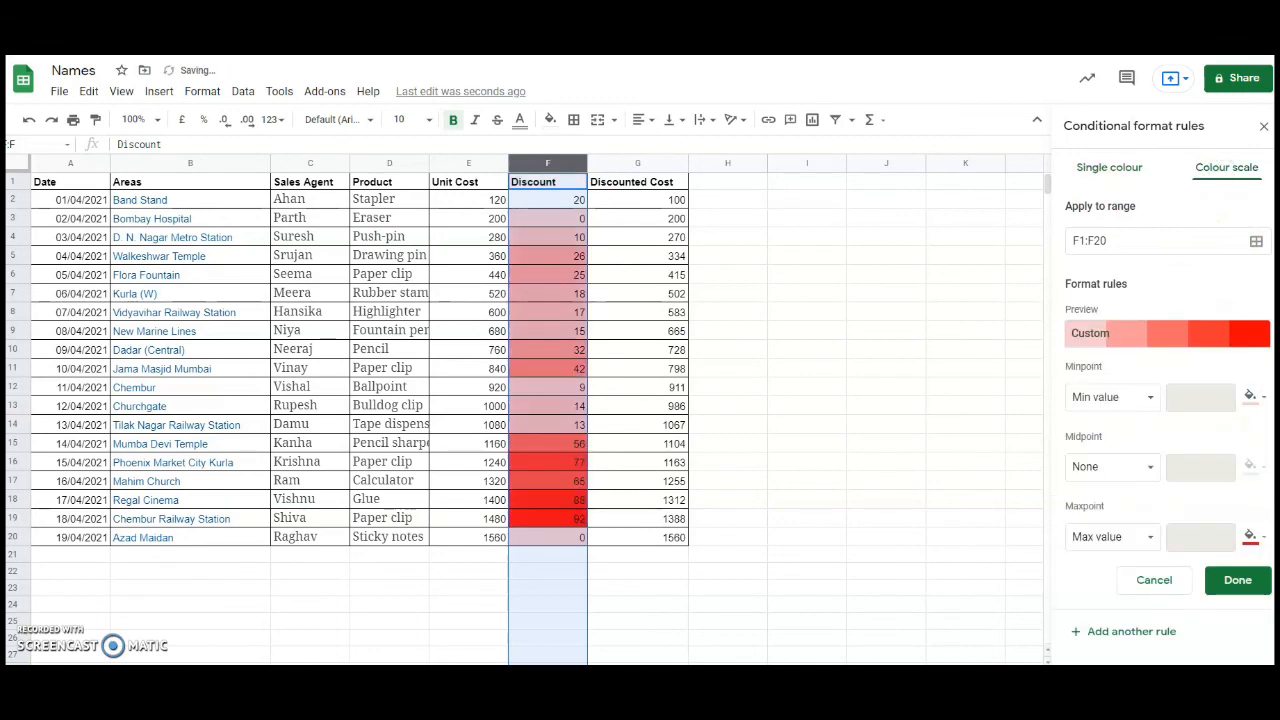
click(1238, 580)
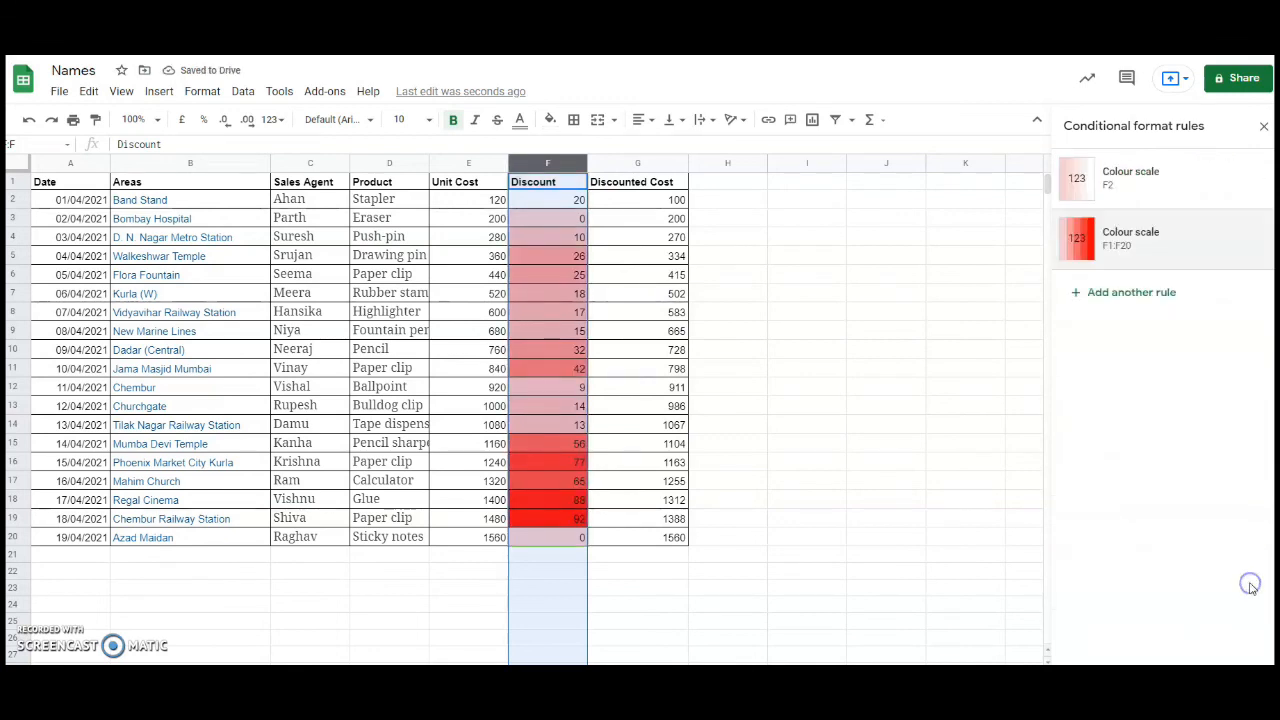